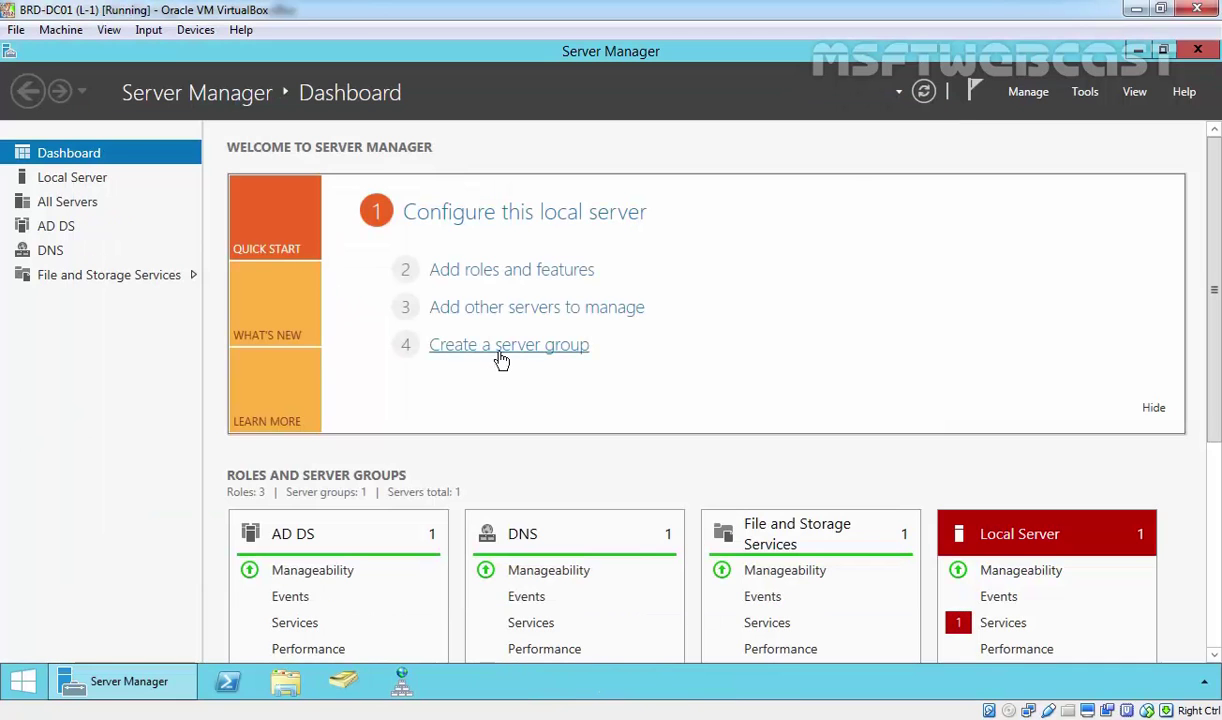
Open DNS Manager and expand Forward Lookup Zones to show msftwebcast.local and _msdcs.msftwebcast.local.
left_click(56, 180)
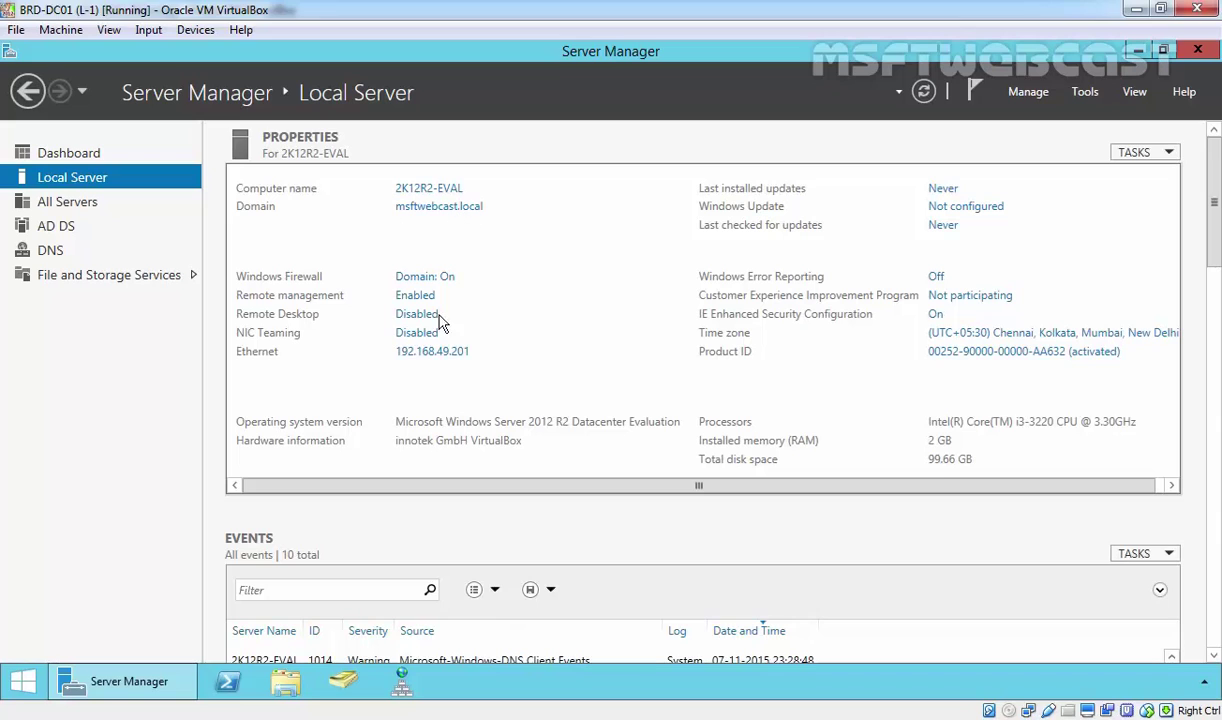
left_click(401, 683)
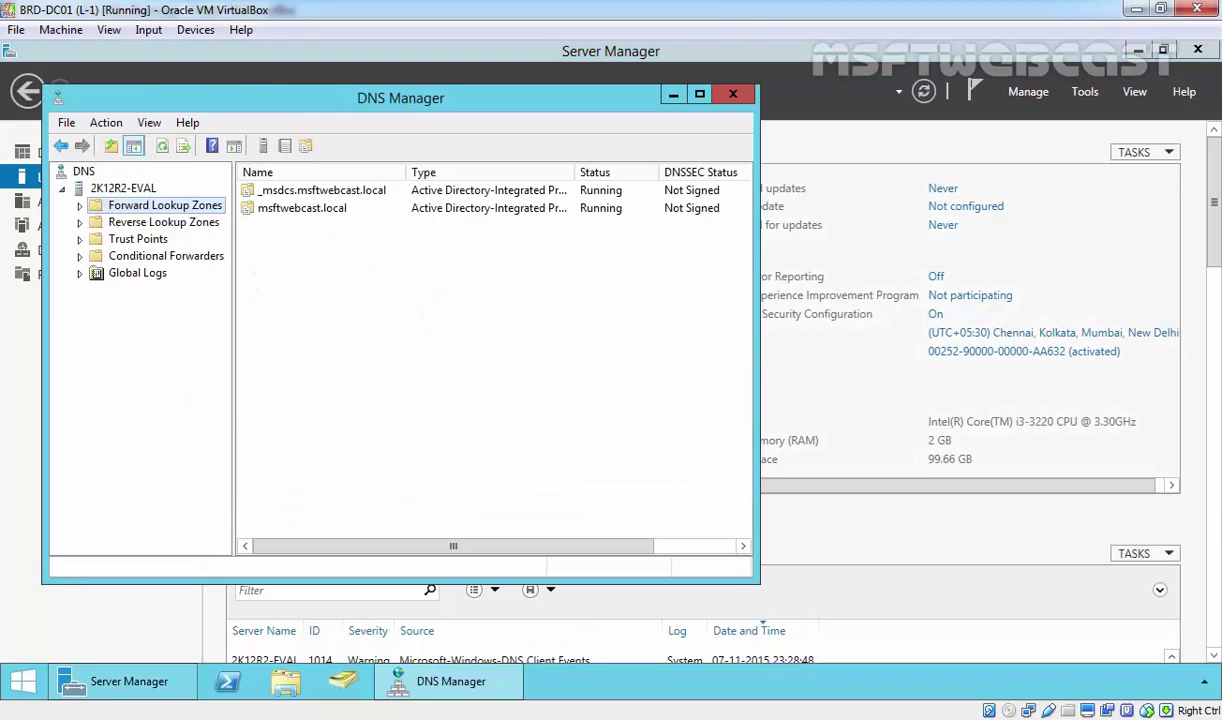
double_click(196, 209)
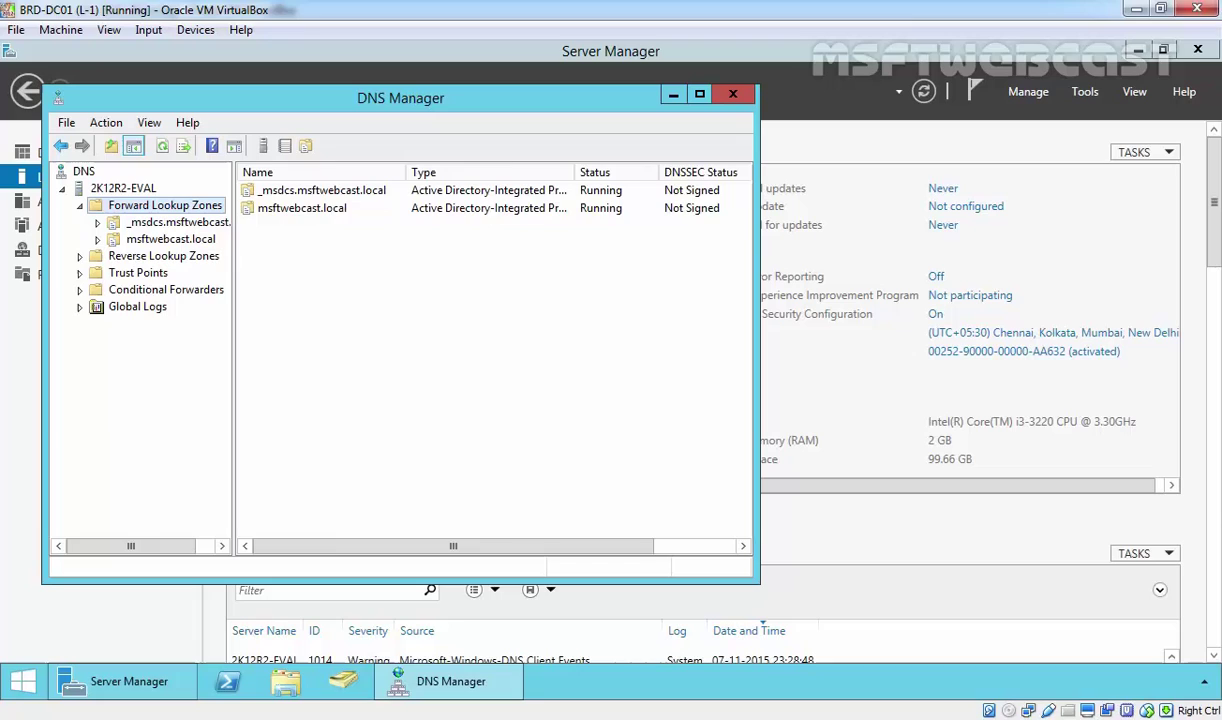
left_click_drag(232, 255, 332, 255)
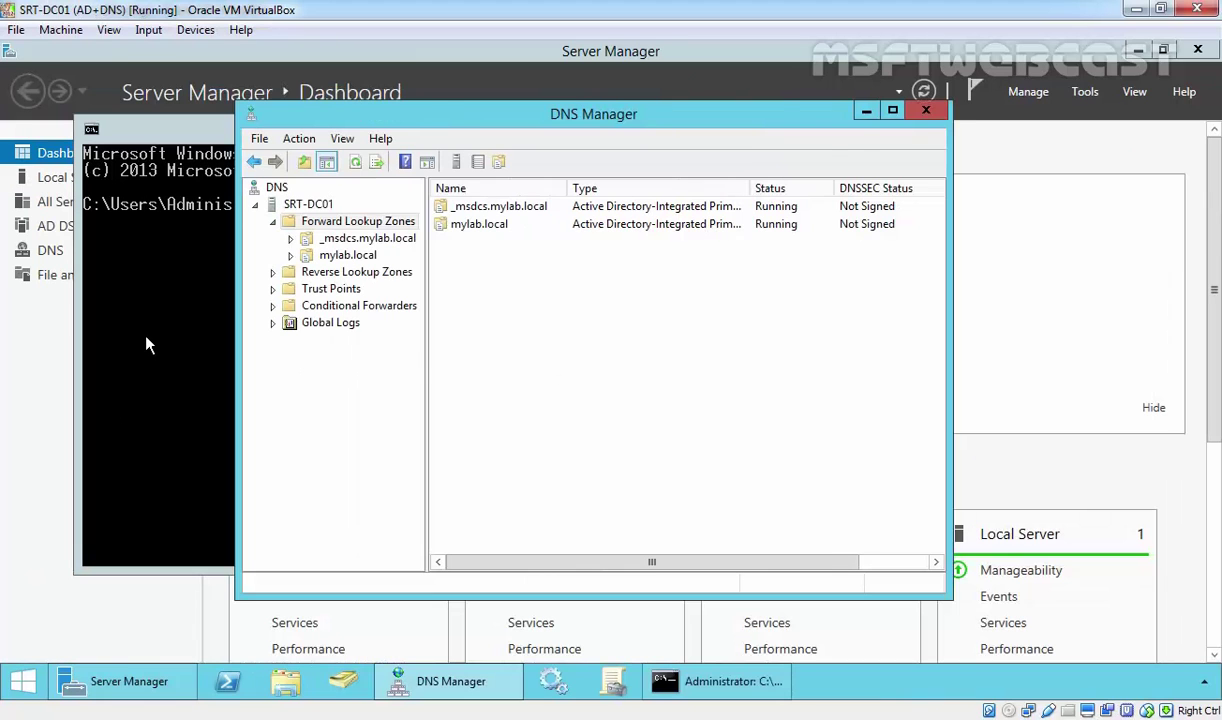
Run ping msftwebcast.local on SRT-DC01 and see that the host cannot be found.
left_click(146, 340)
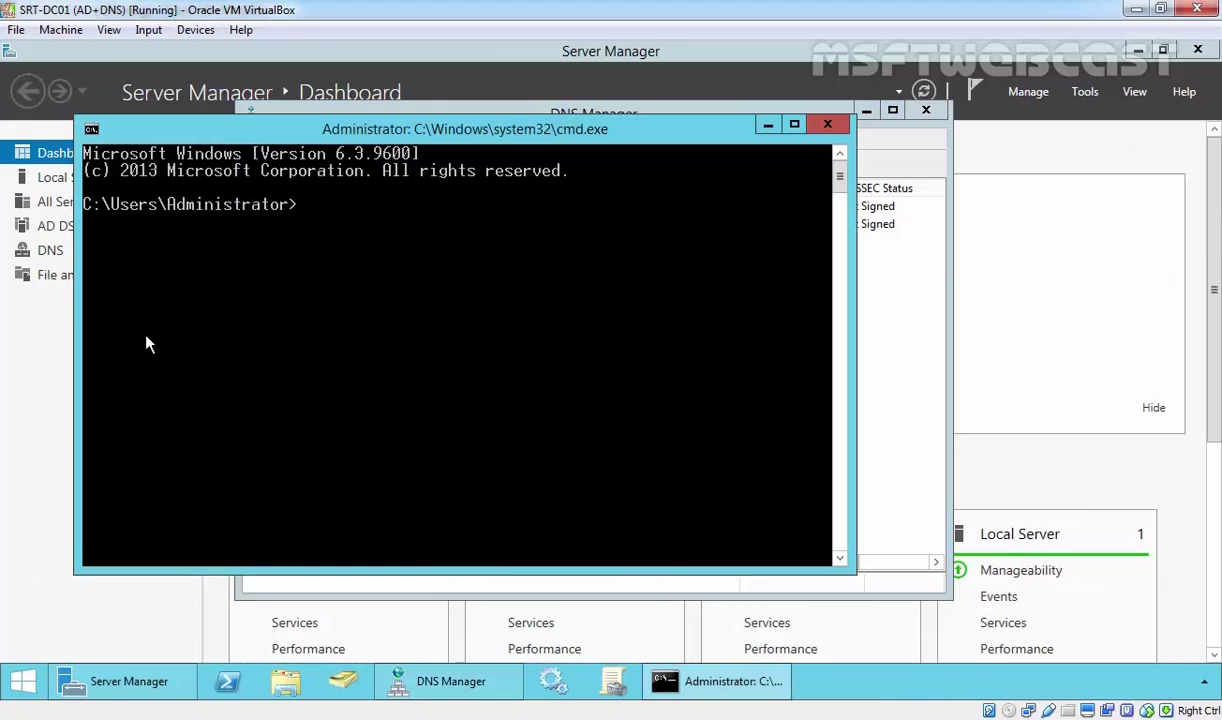
type("ping msftwebcast")
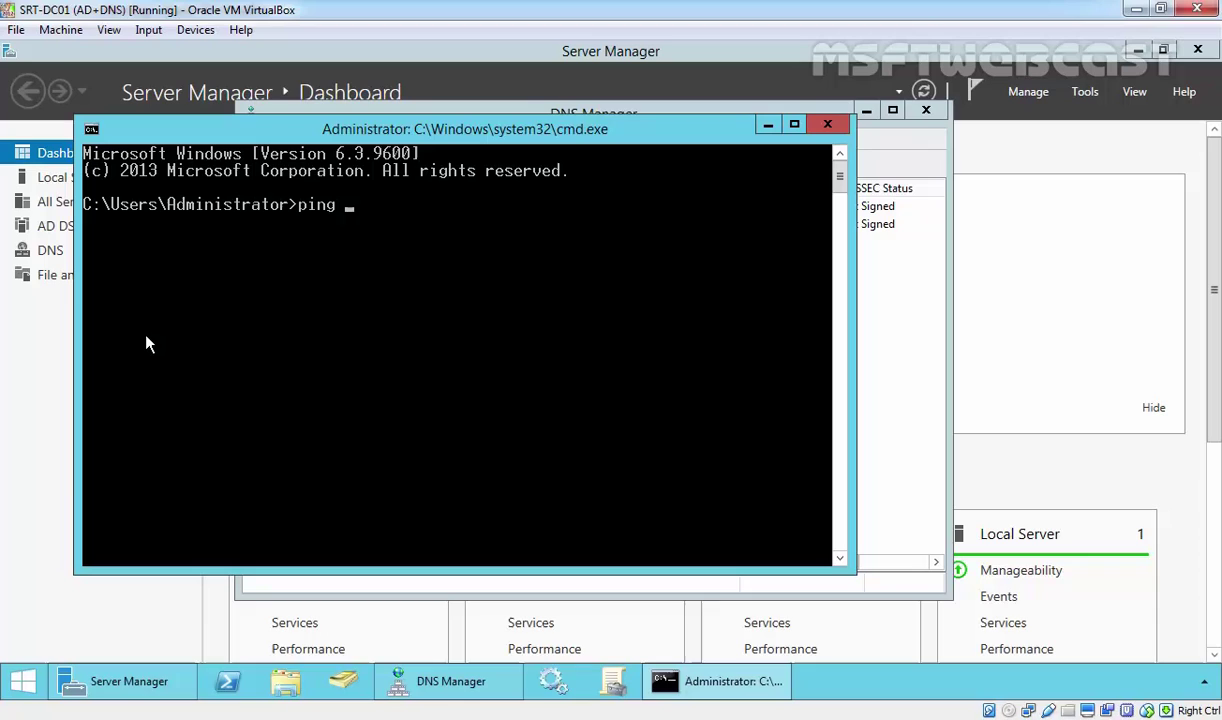
type(".local")
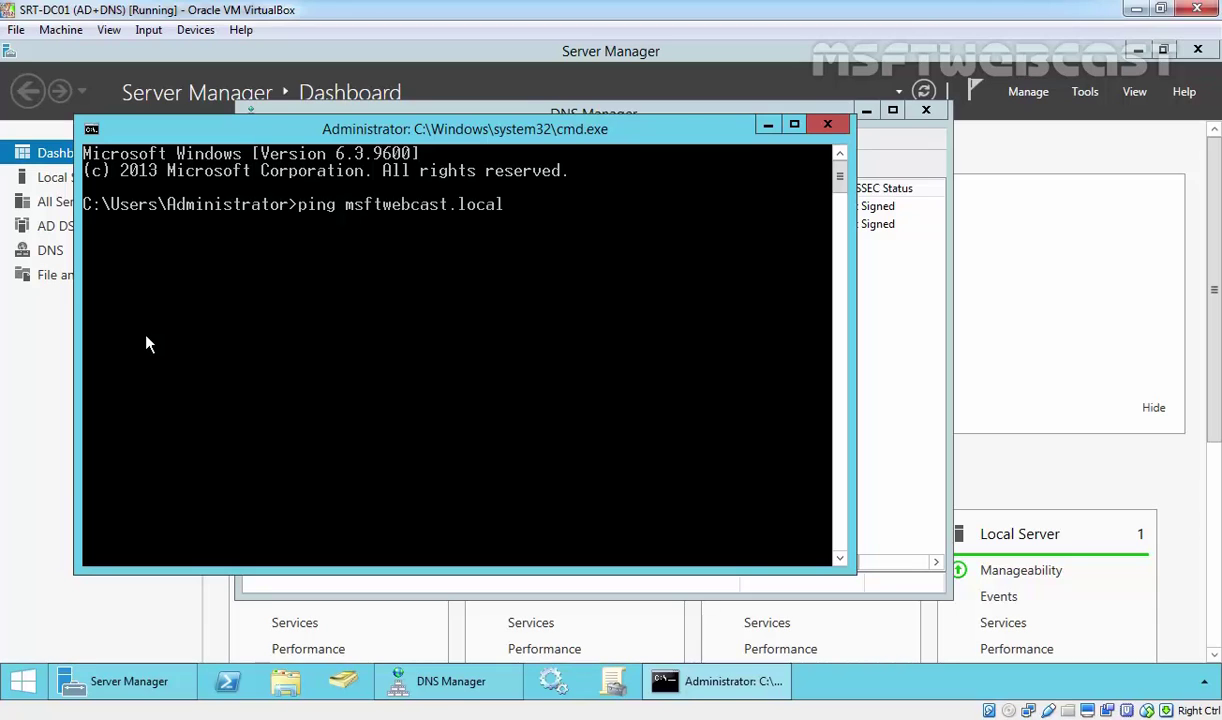
key("Return")
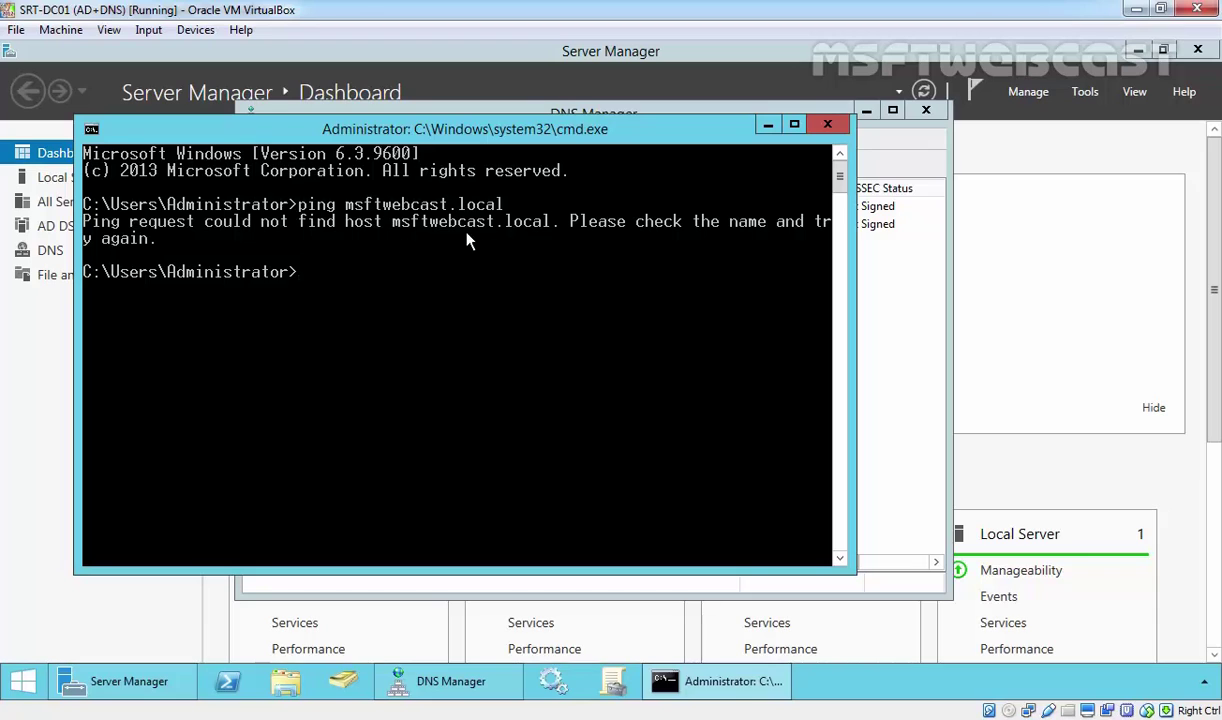
Show SRT-DC01's Forward Lookup Zones in DNS Manager, which list only the mylab.local zones.
left_click(906, 360)
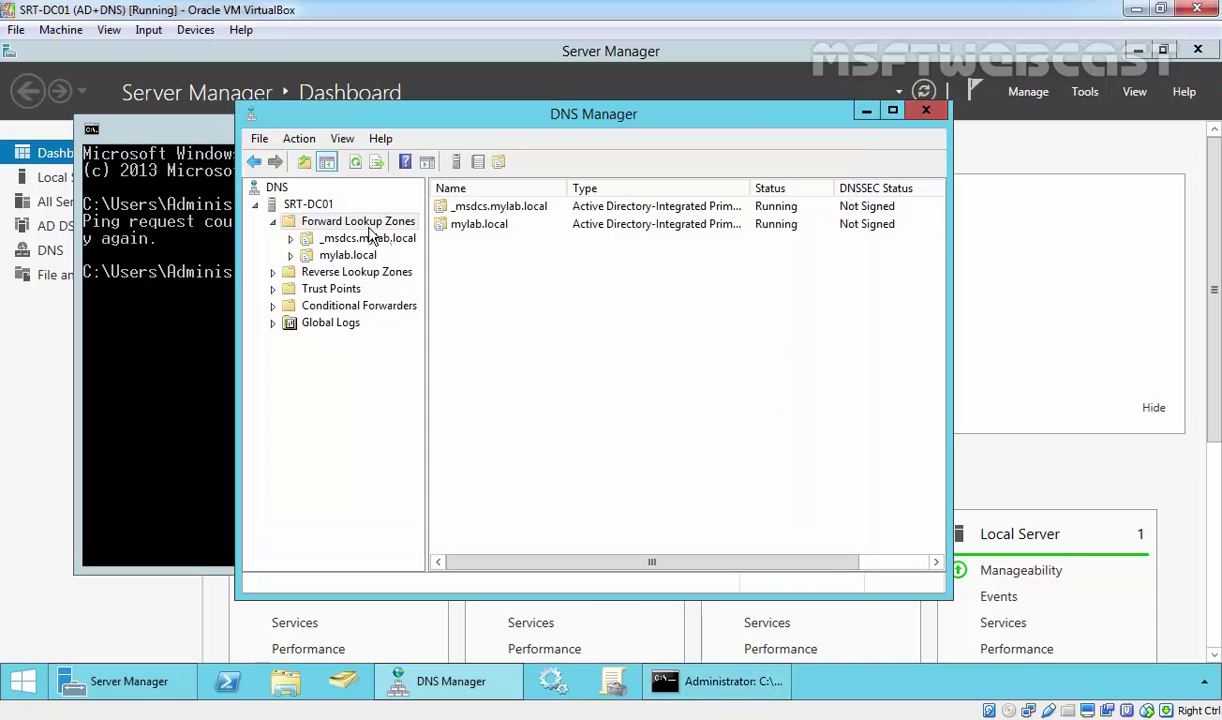
left_click(350, 223)
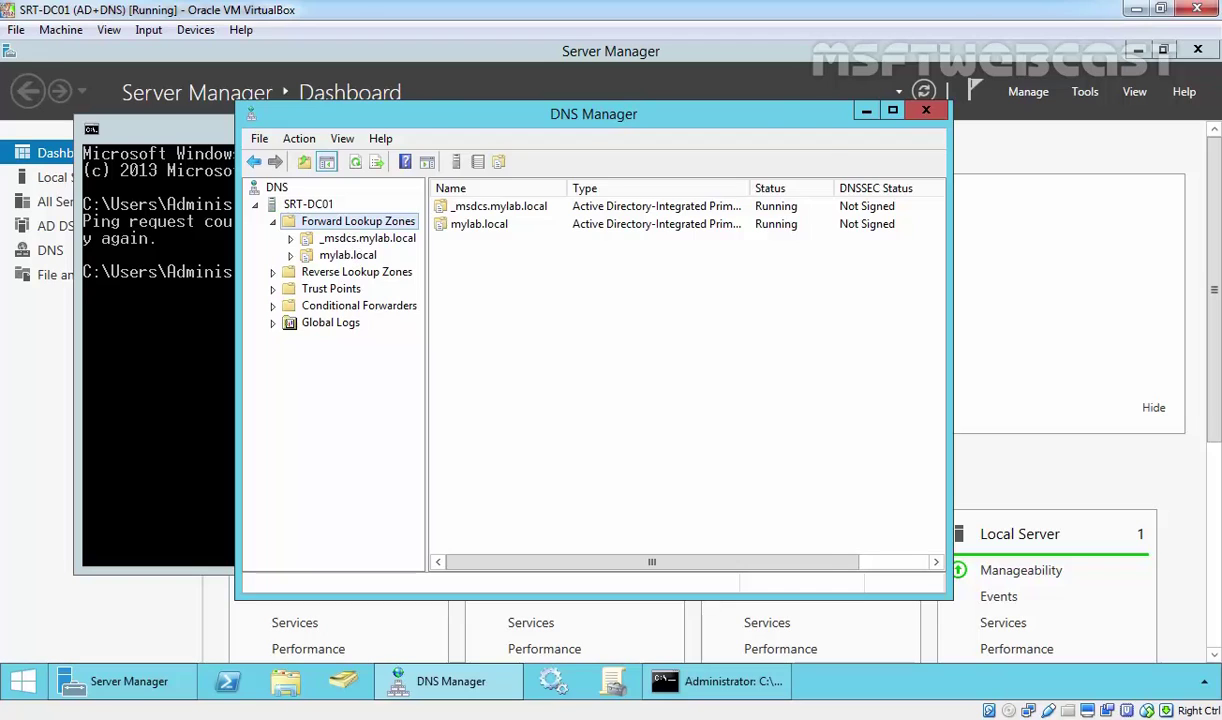
left_click(223, 198)
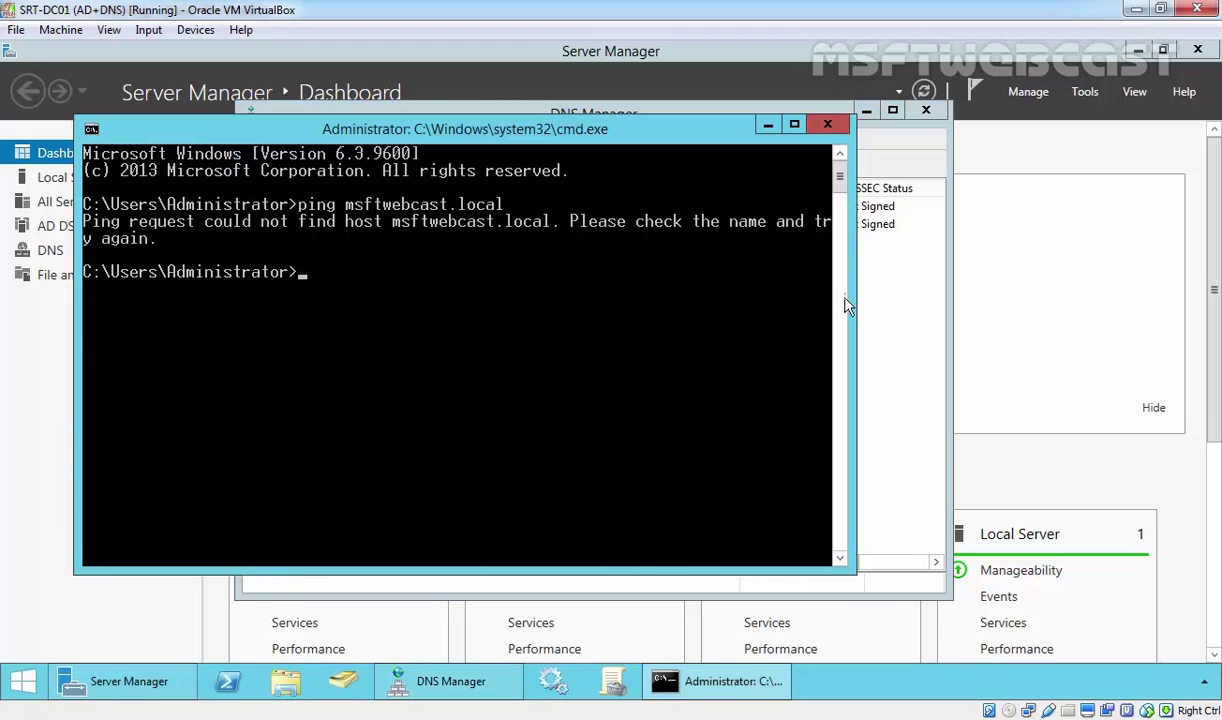
left_click(872, 310)
left_click(345, 224)
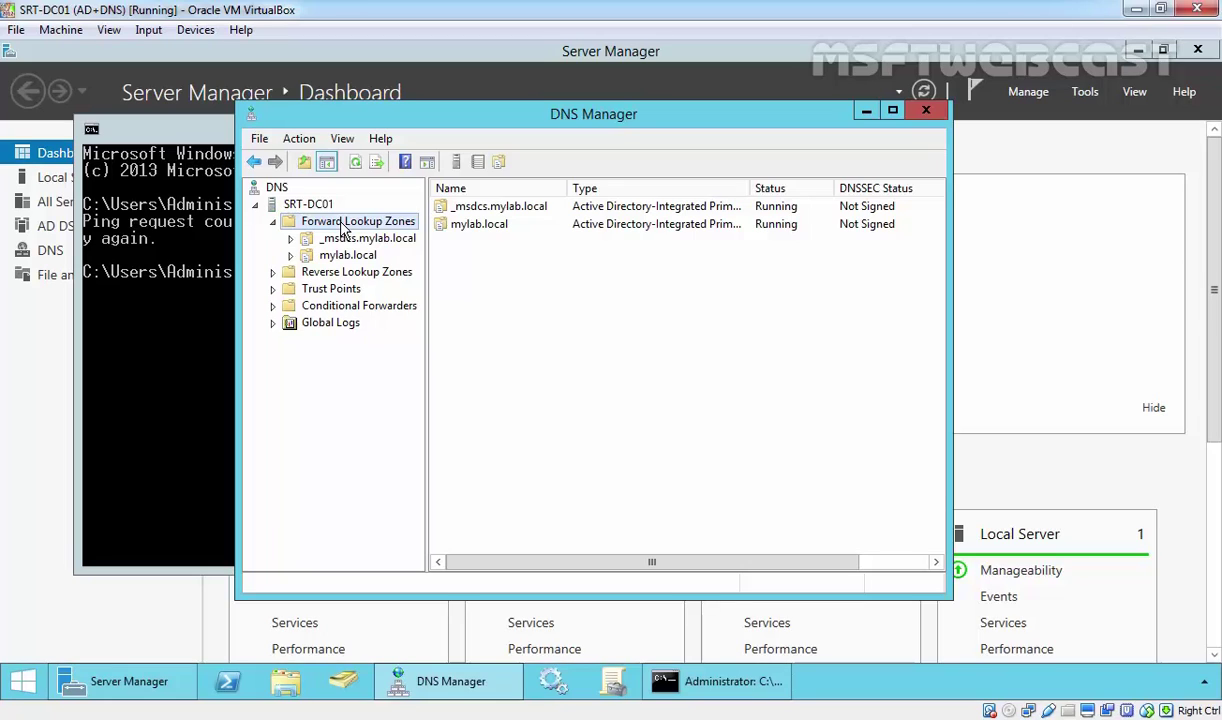
Start a new stub zone that is not stored in Active Directory.
right_click(345, 228)
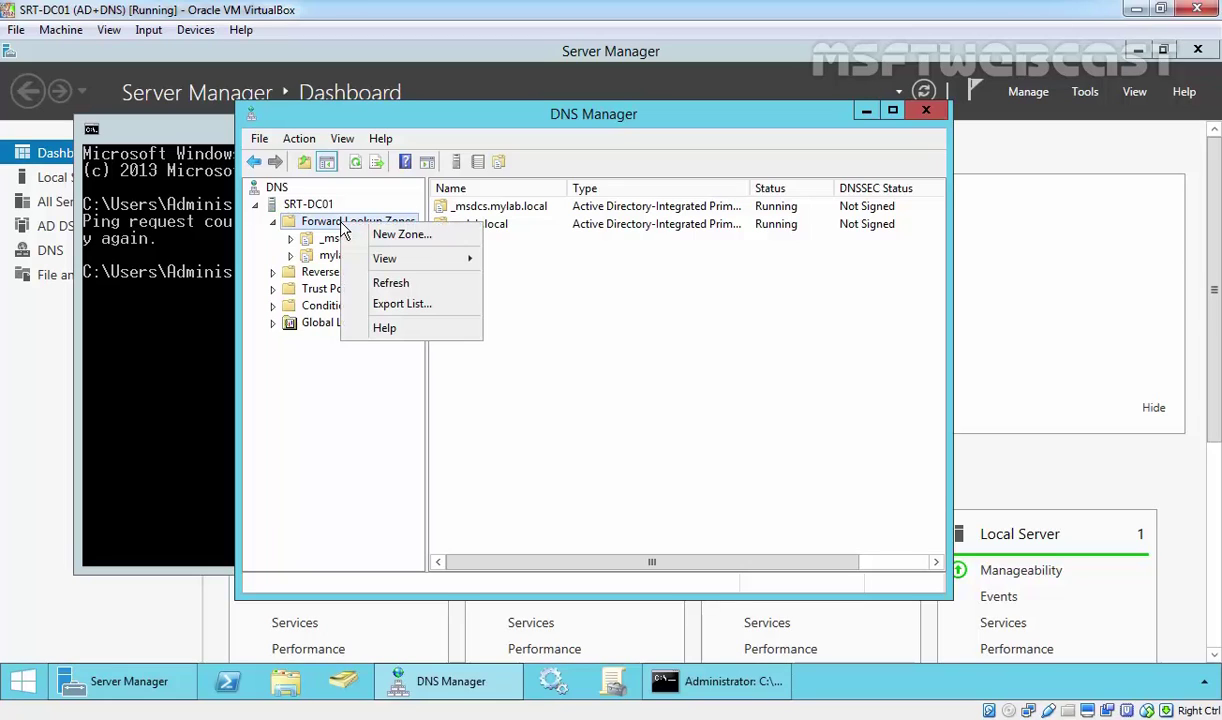
left_click(393, 240)
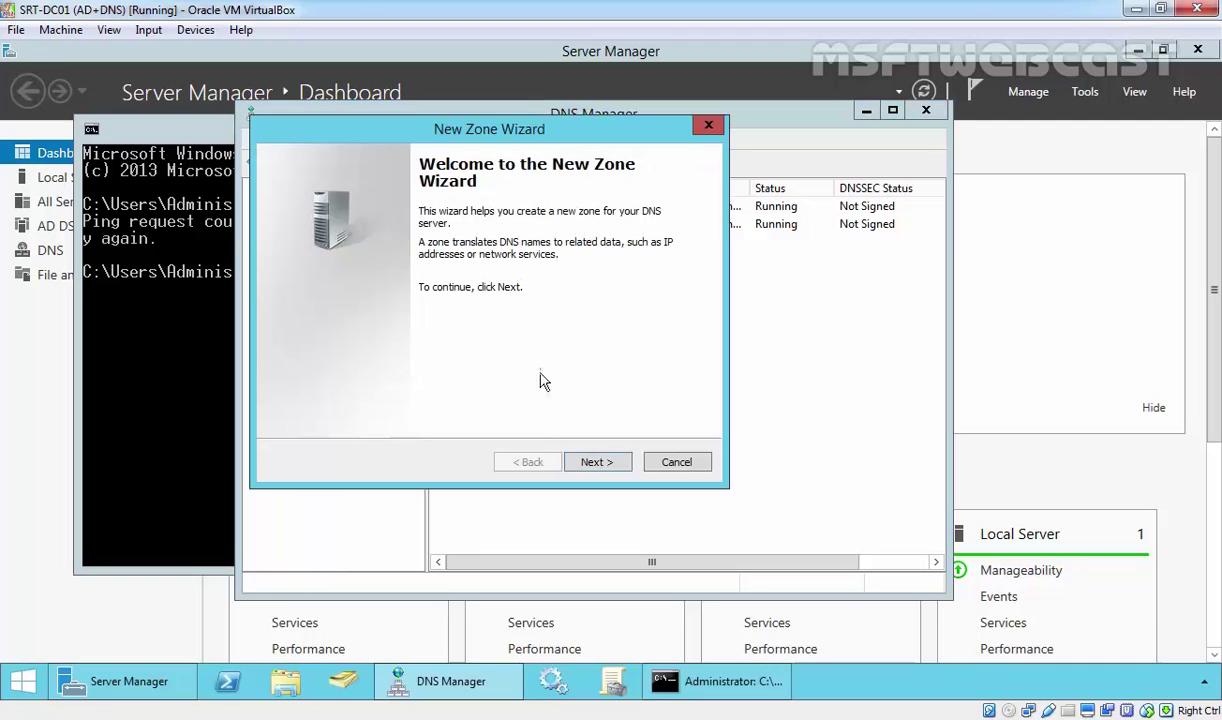
left_click(596, 463)
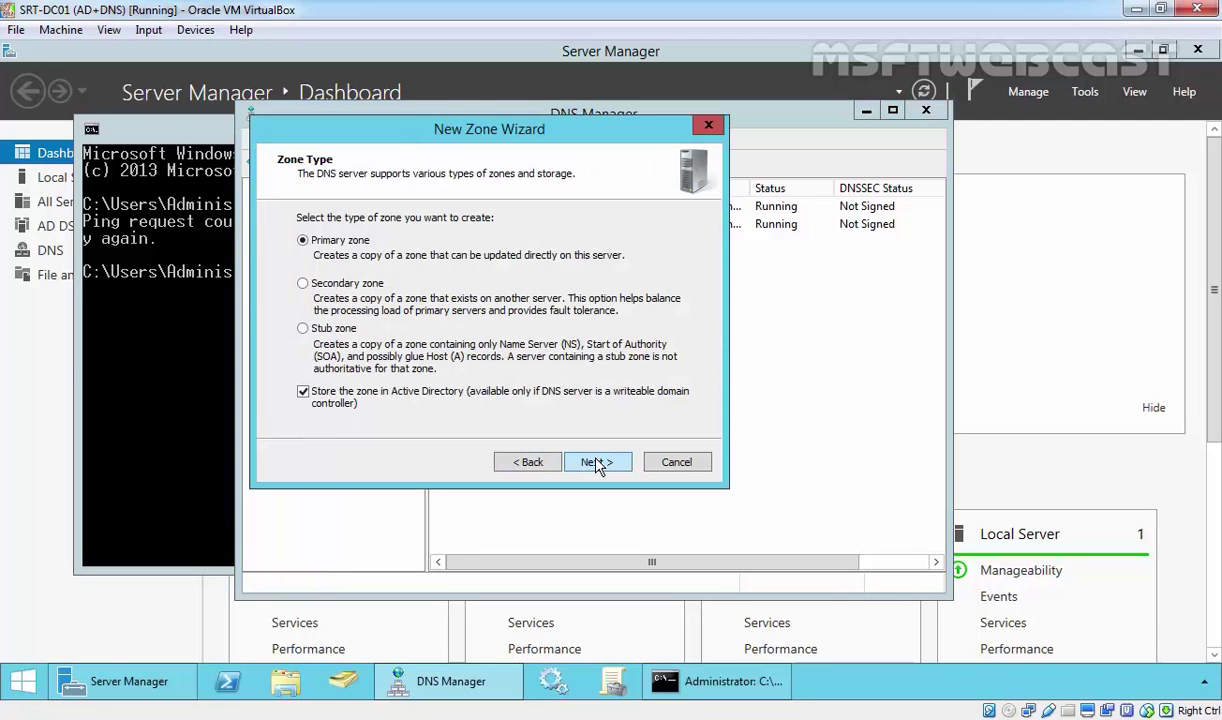
left_click(317, 333)
left_click(303, 393)
left_click(596, 462)
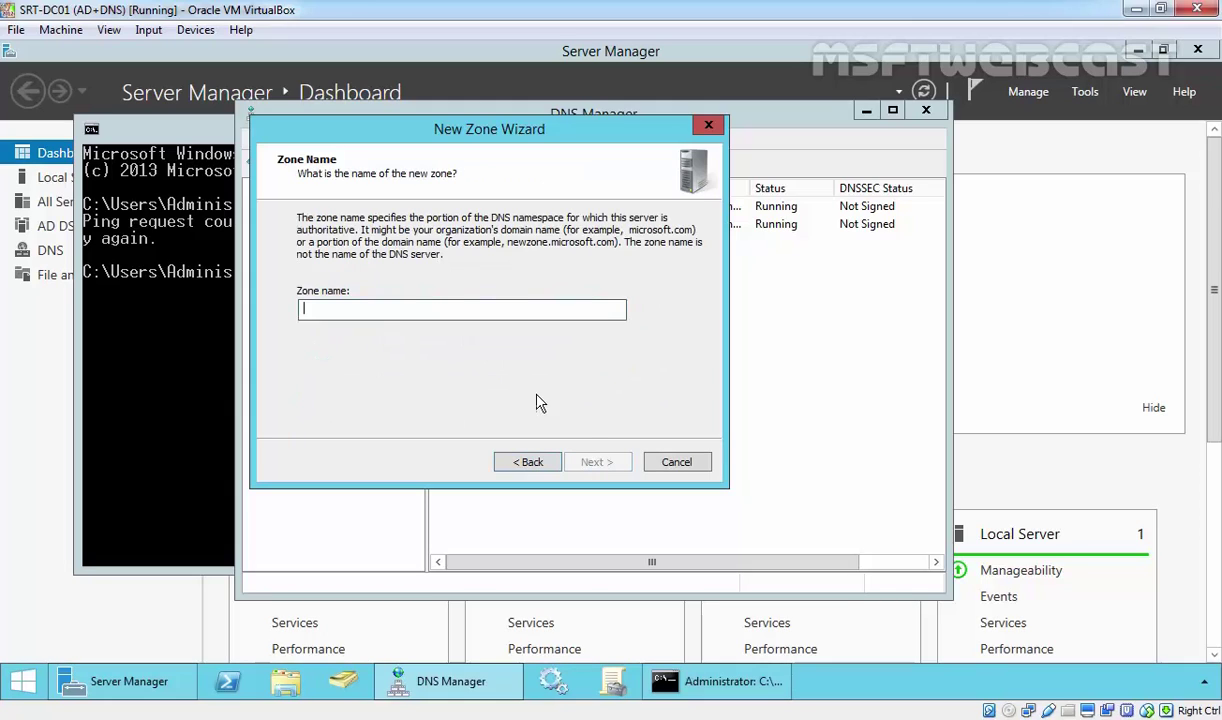
Create the msftwebcast.local stub zone with file msftwebcast.local.dns and master 192.168.49.201.
type("msf")
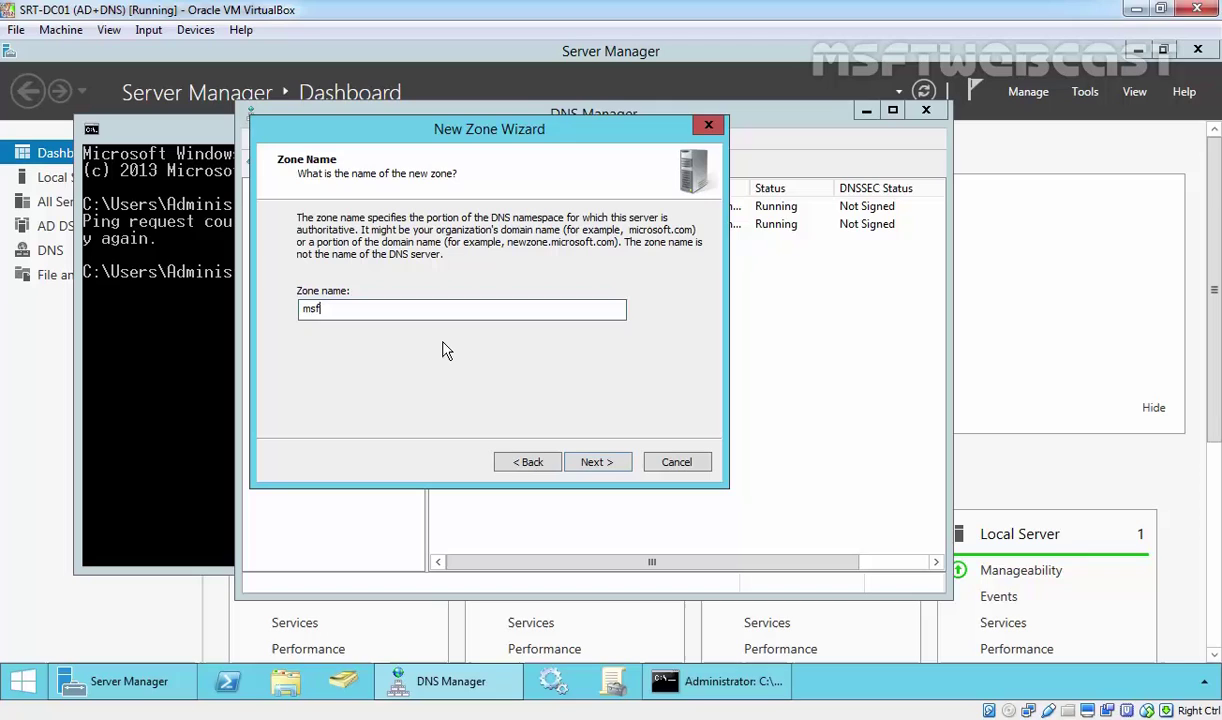
type("twebcast.")
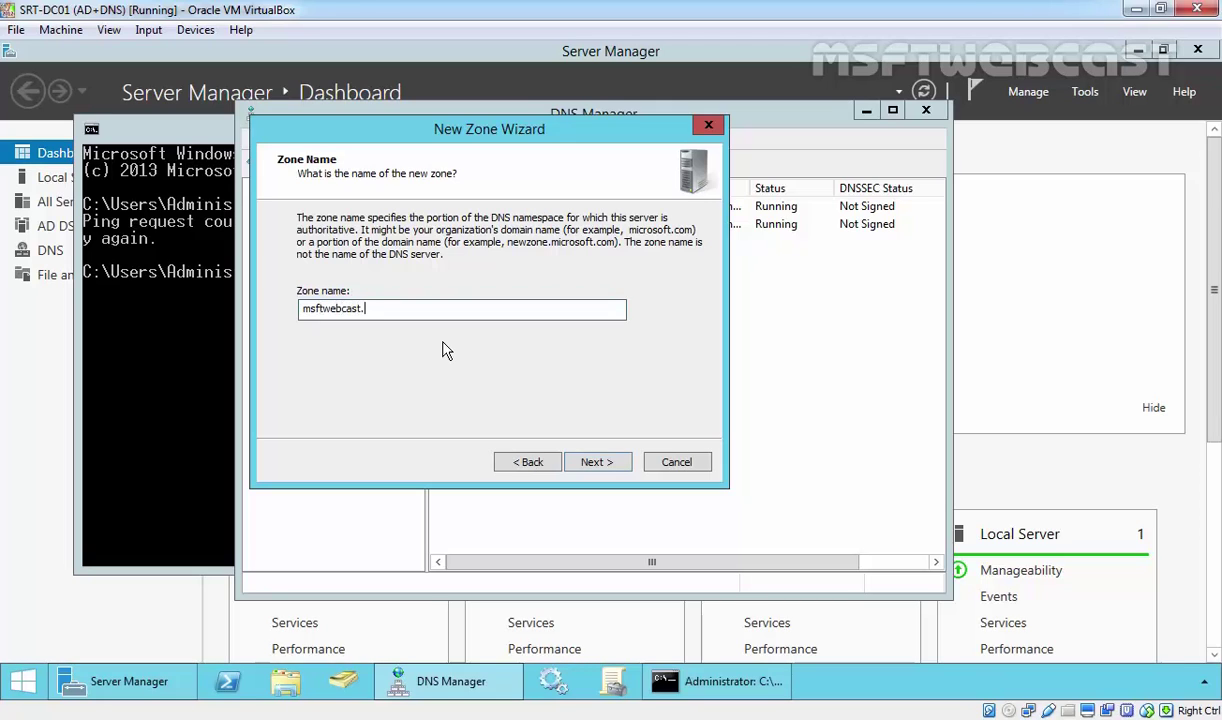
type("local")
left_click(594, 462)
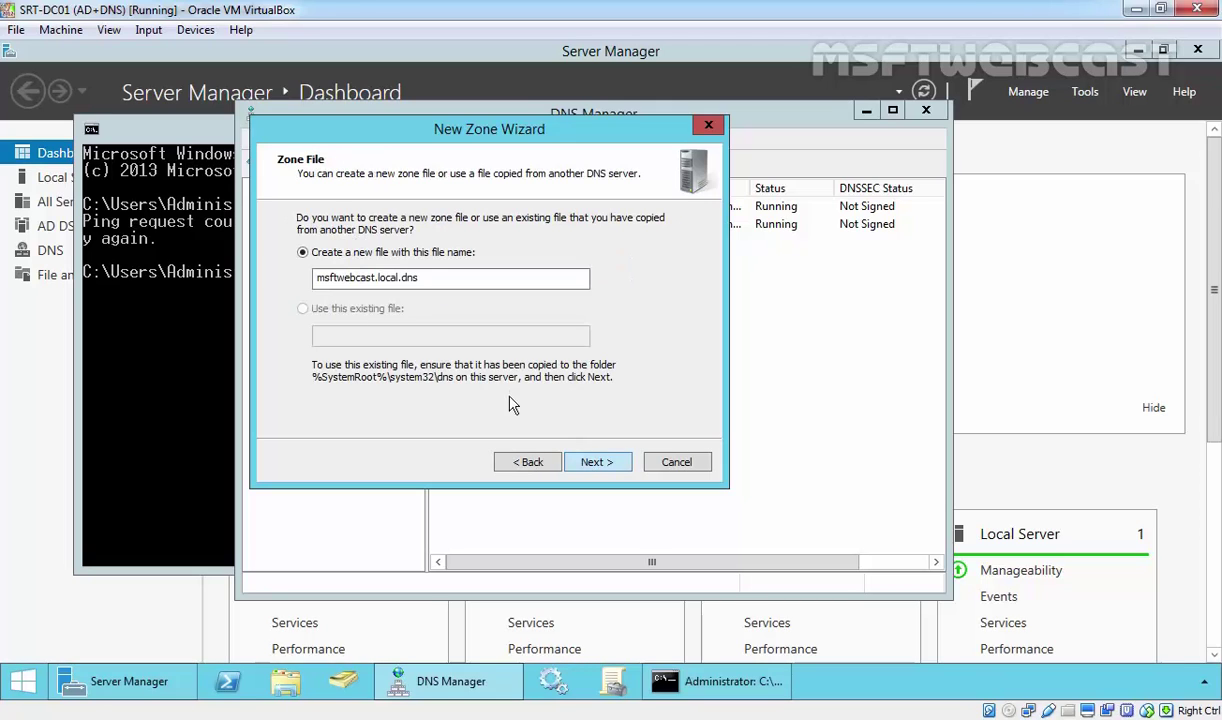
left_click(598, 463)
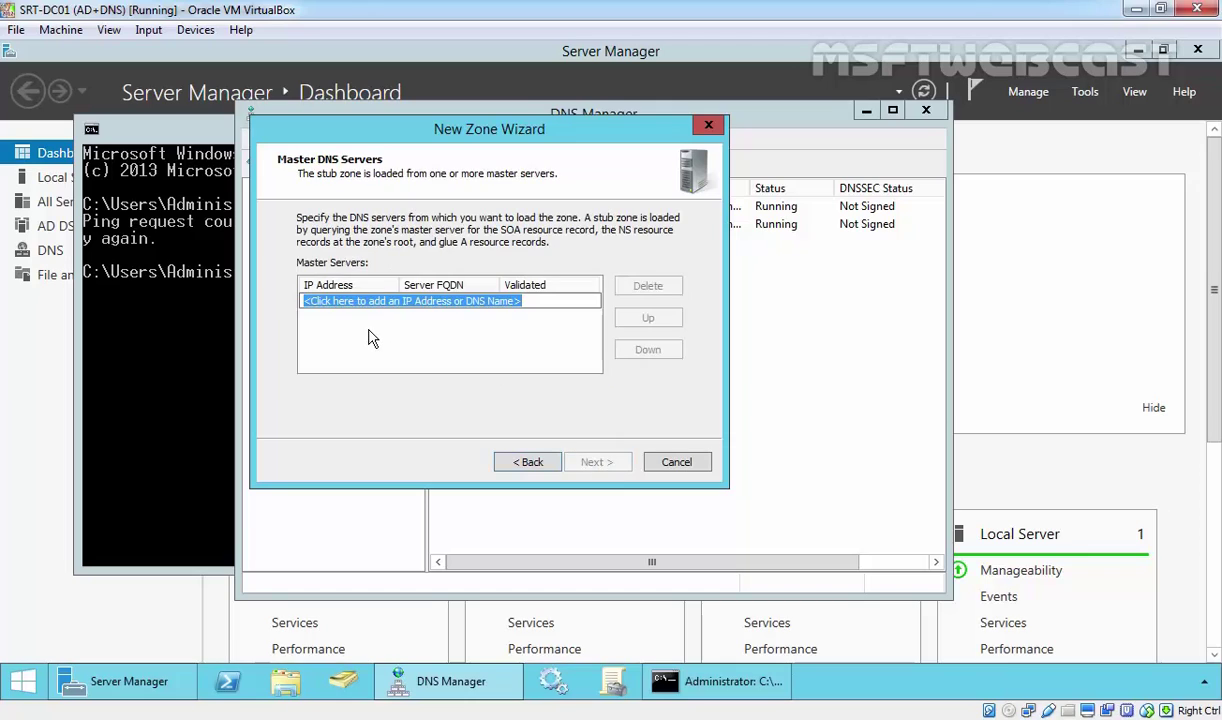
type("192.1")
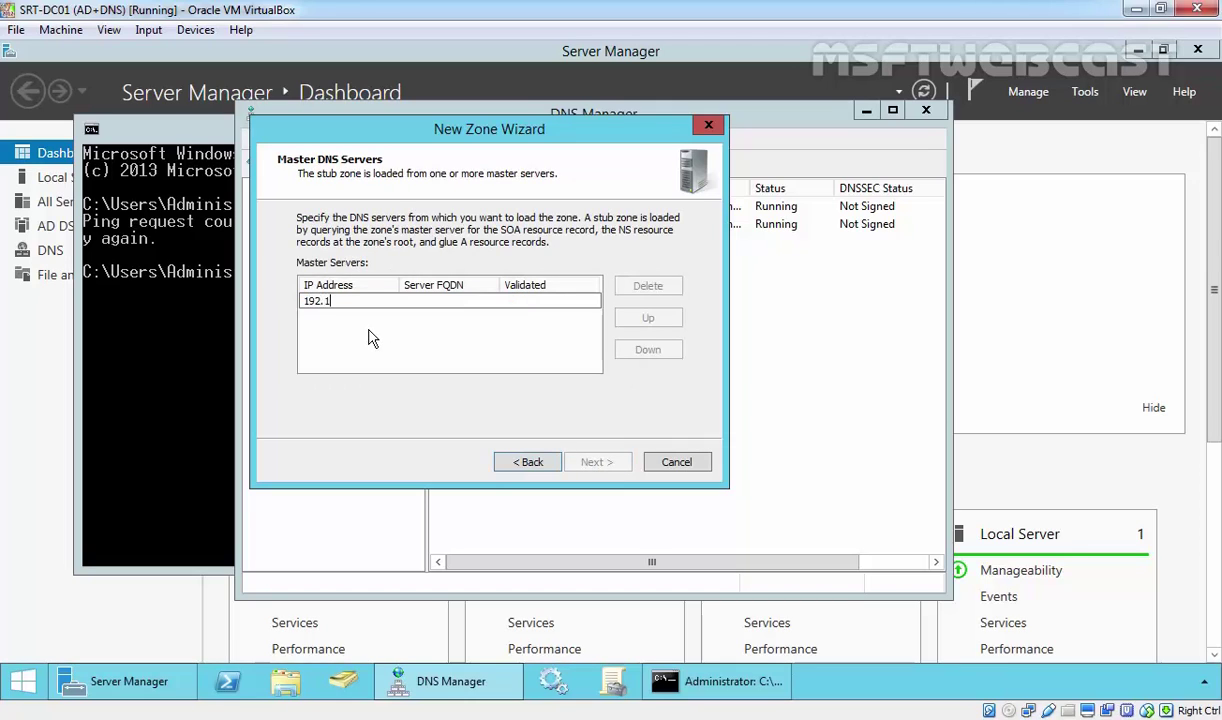
type("68.49.201")
key("Return")
left_click(597, 464)
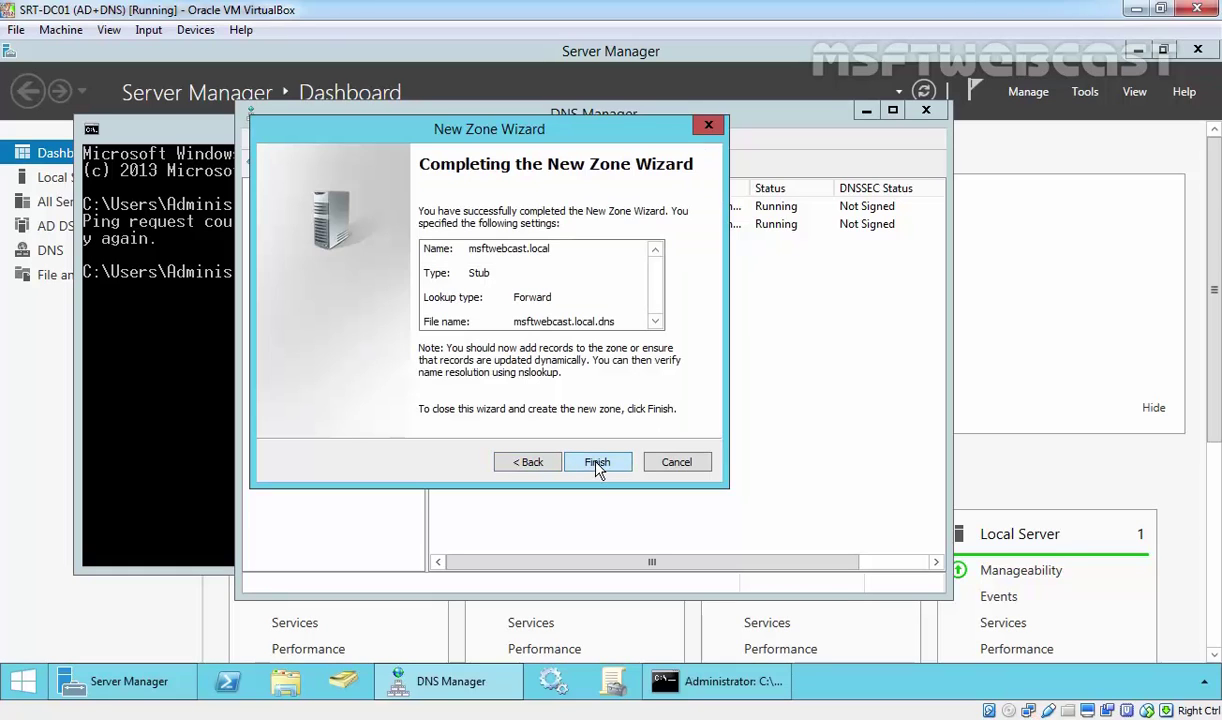
left_click(595, 463)
Inspect the stub zone's SOA, NS and 2k12r2-eval host records.
left_click(350, 272)
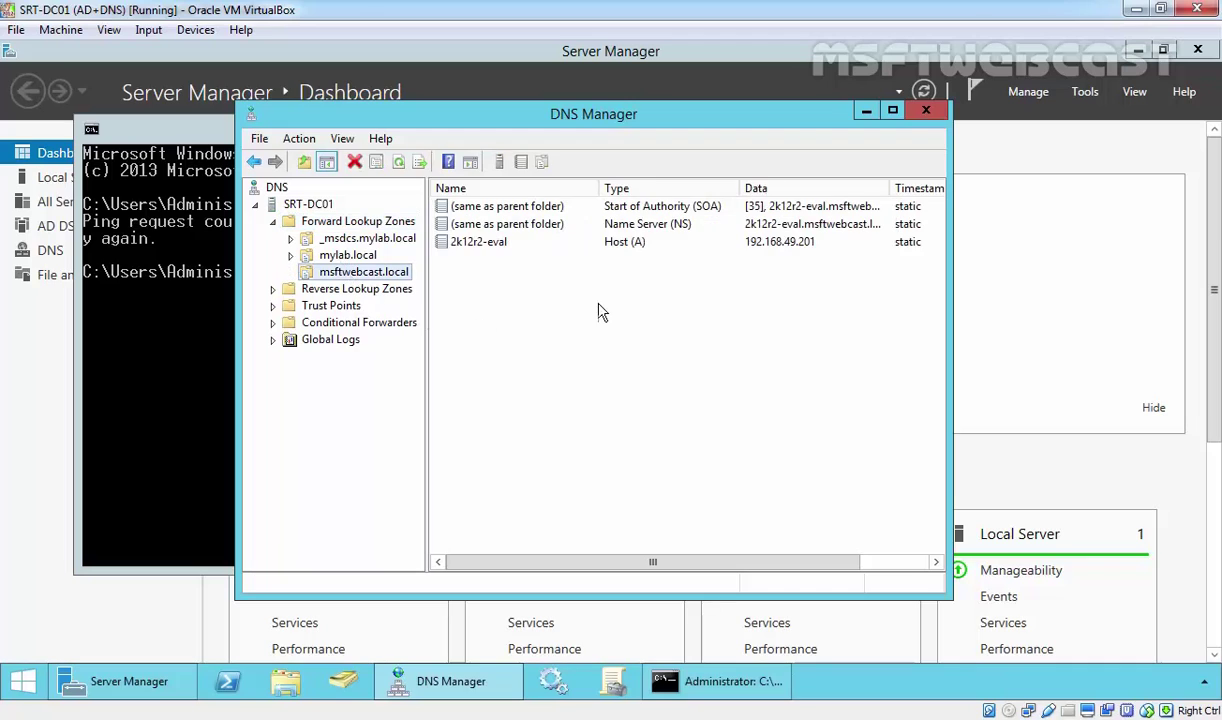
left_click_drag(593, 292, 457, 181)
left_click(690, 300)
left_click(680, 208)
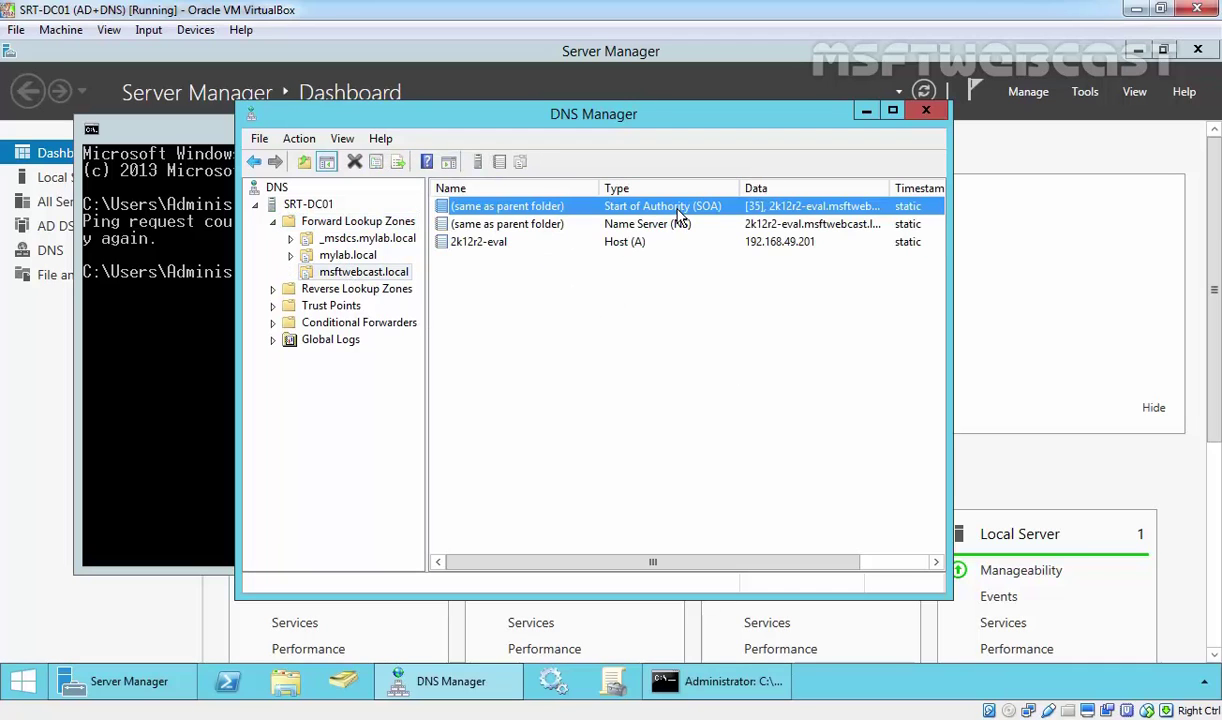
left_click(676, 225)
left_click(626, 245)
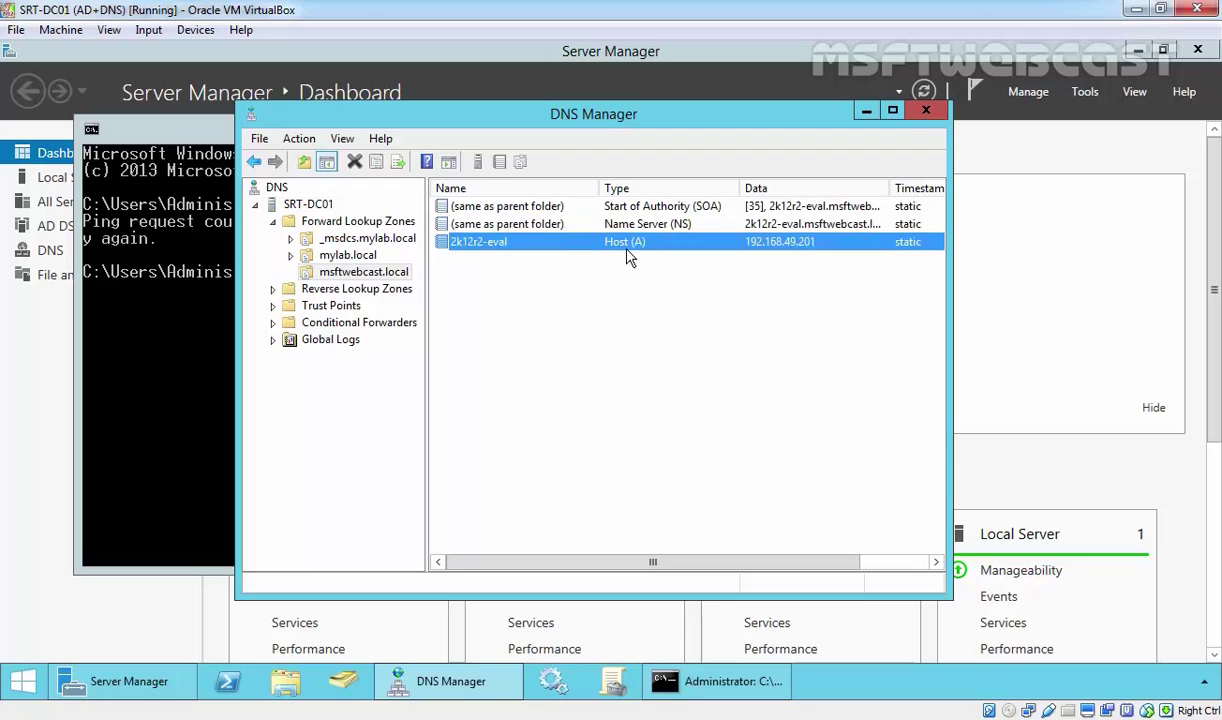
left_click(636, 345)
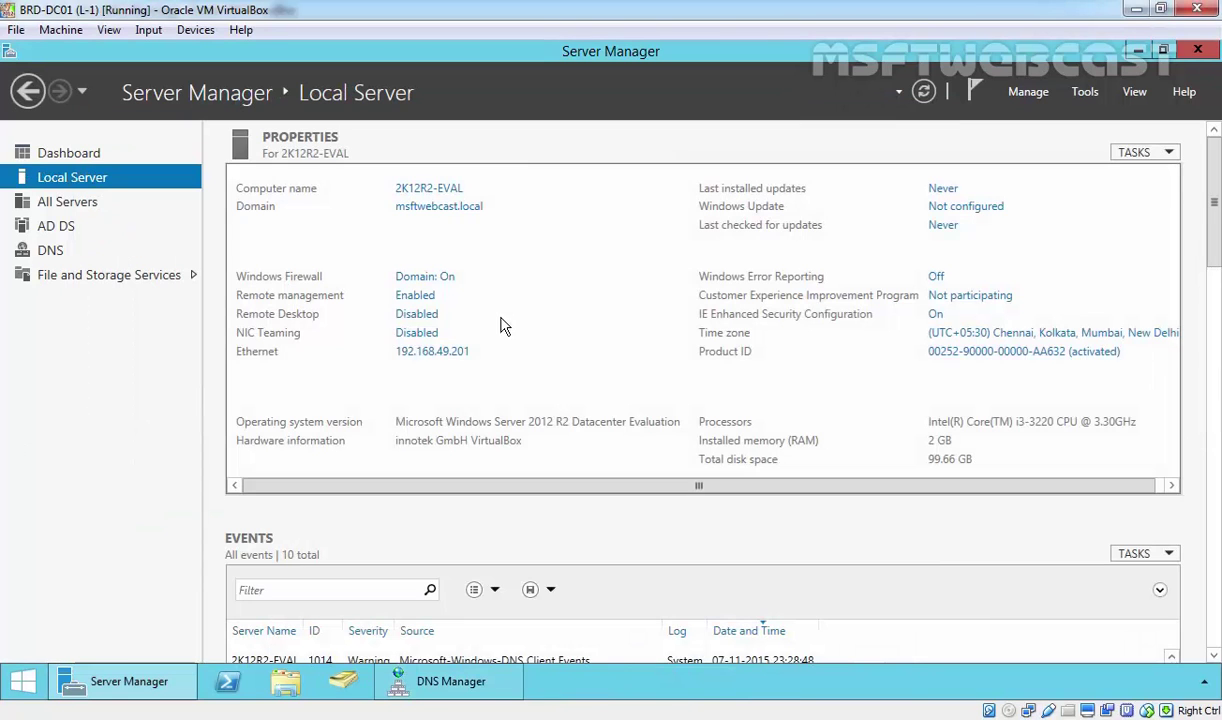
Review the master msftwebcast.local zone's transfer settings and cancel without changing them.
left_click(442, 684)
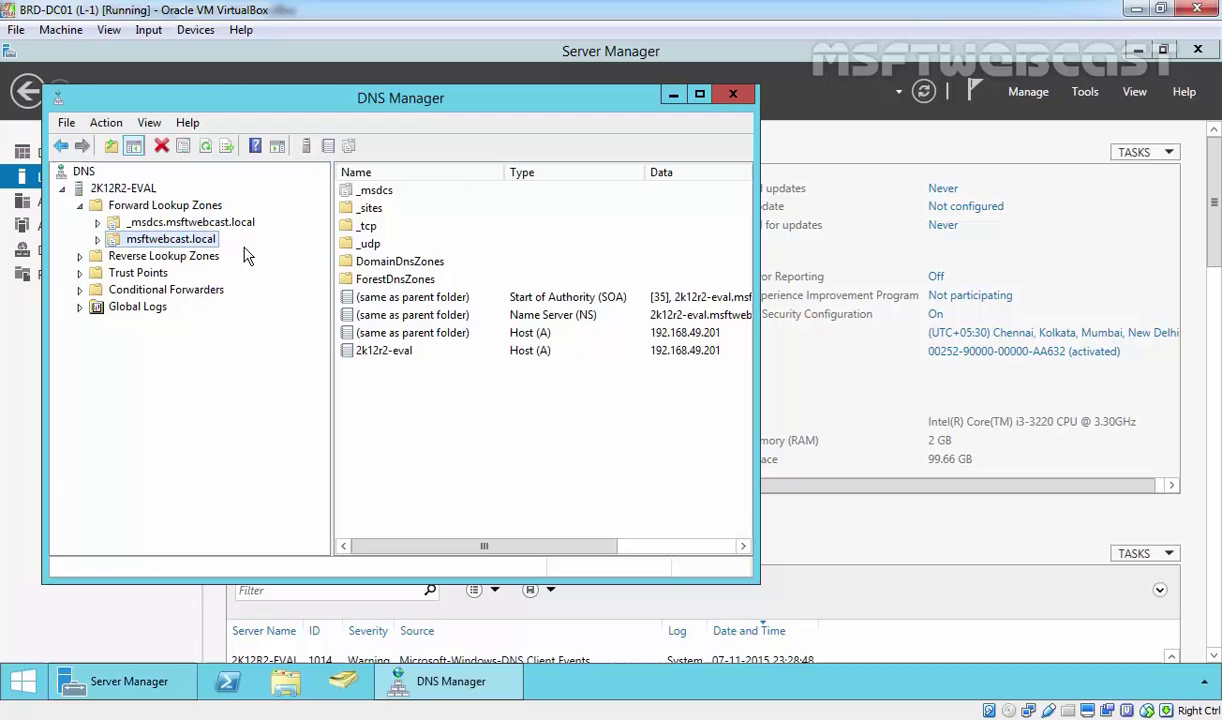
right_click(188, 240)
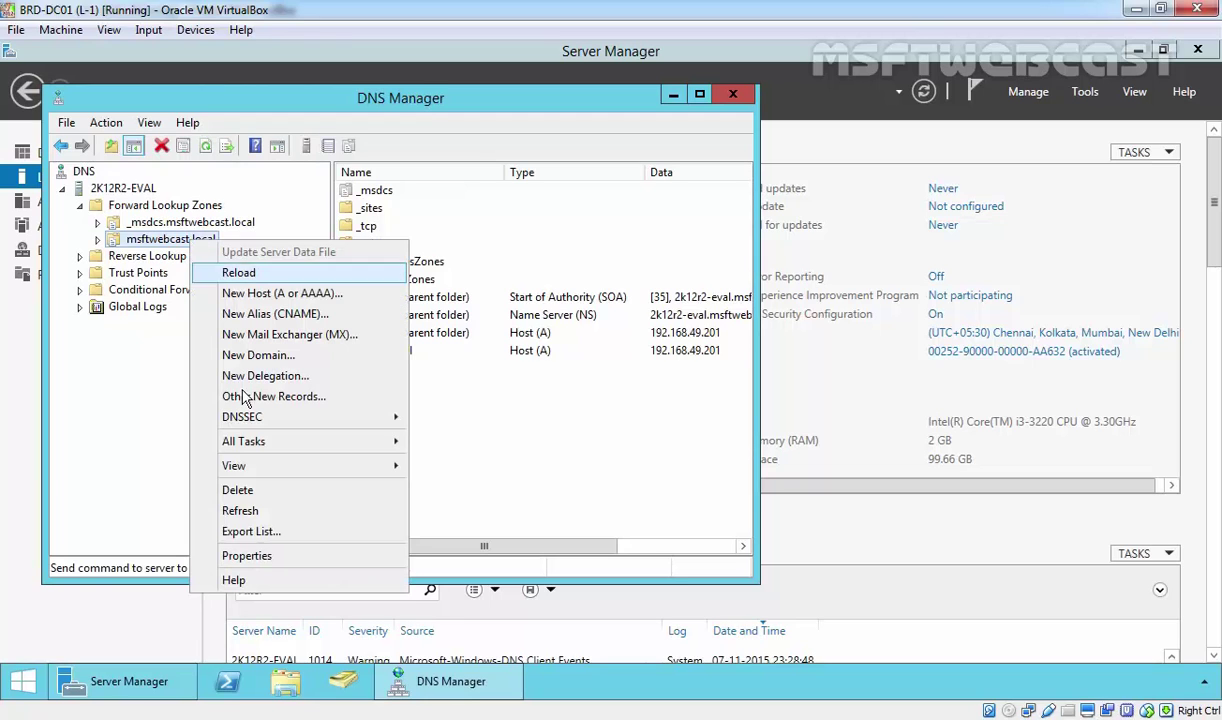
left_click(278, 560)
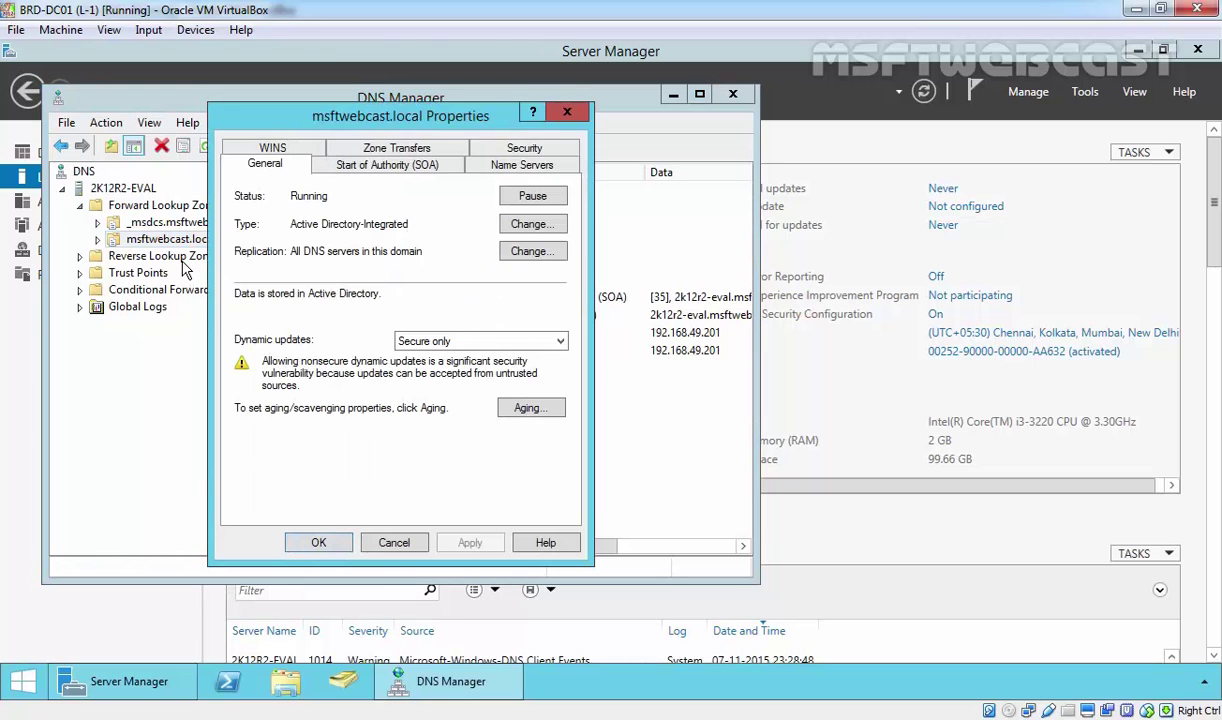
left_click(389, 152)
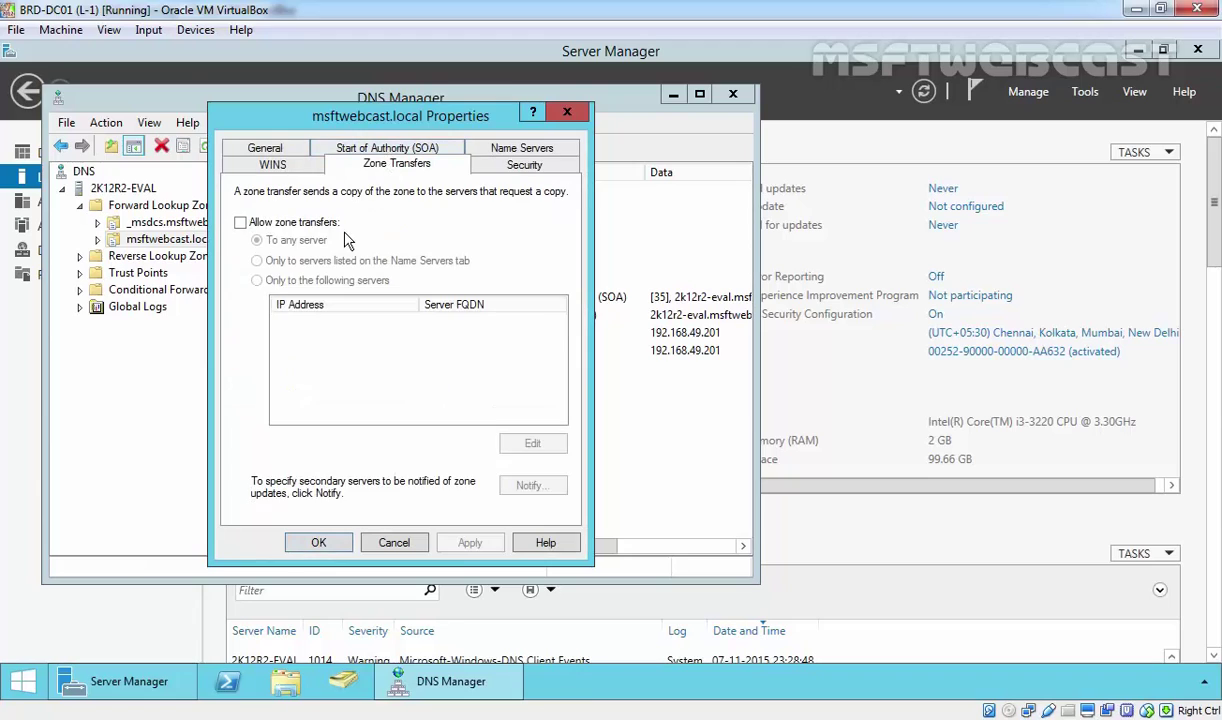
left_click(276, 222)
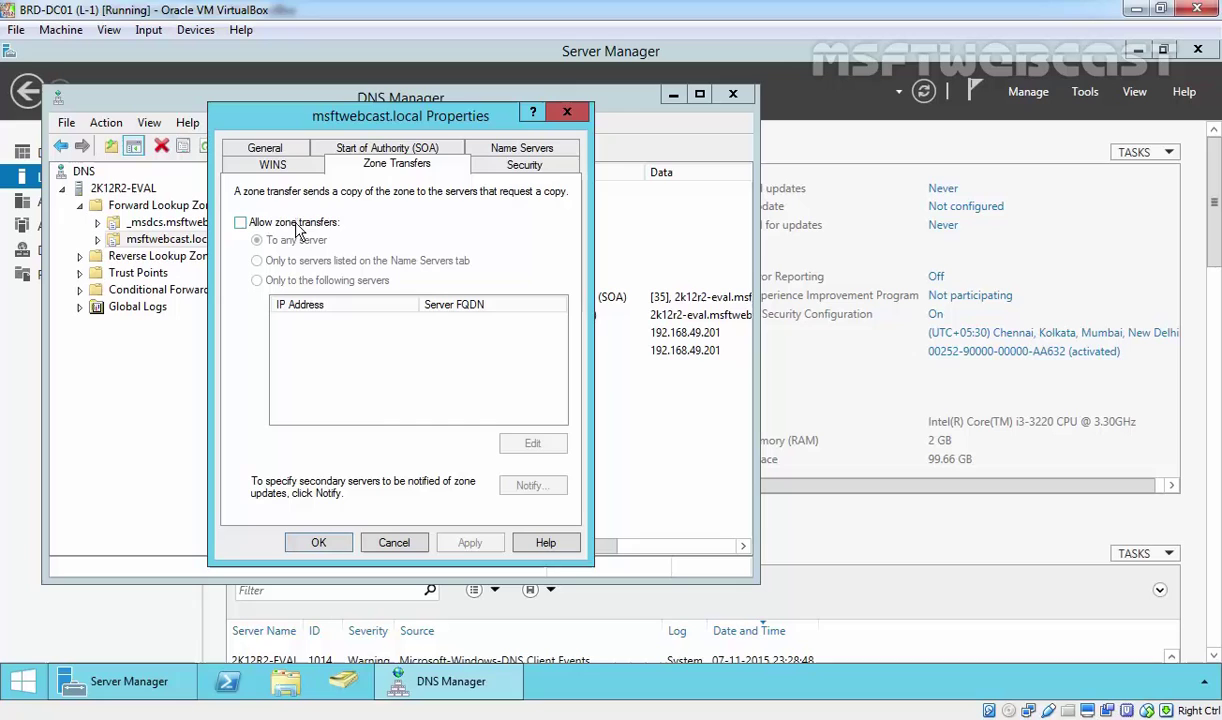
left_click(276, 222)
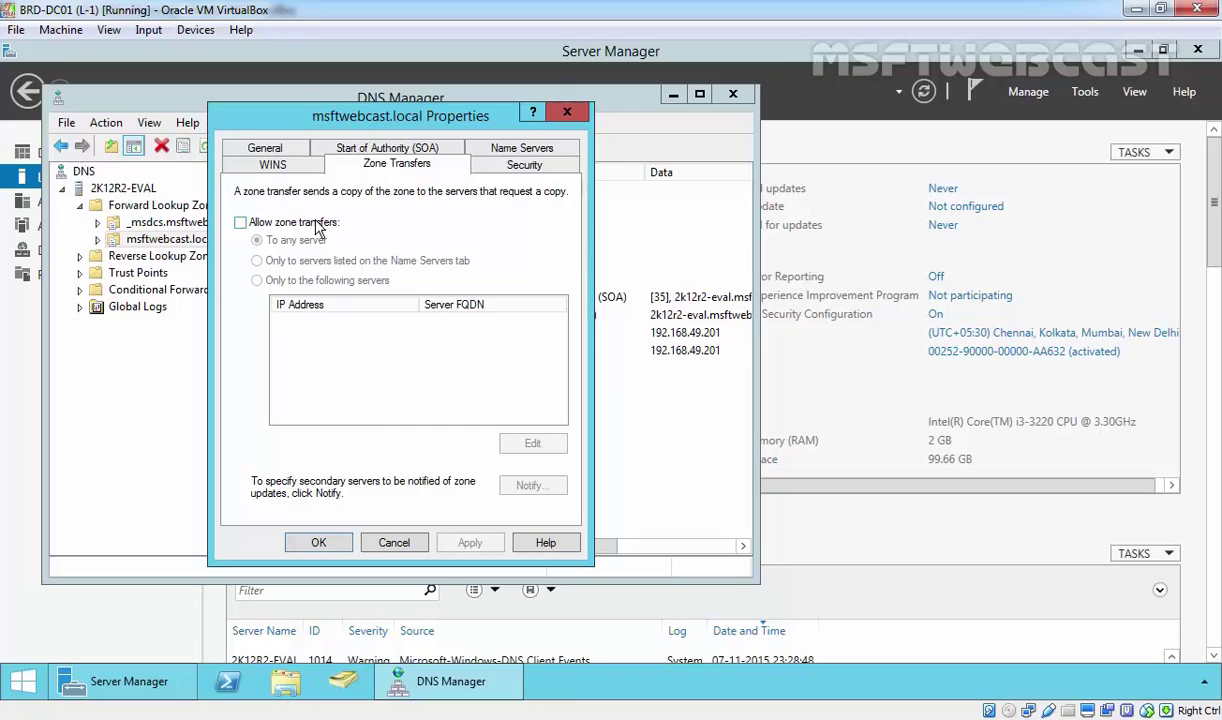
left_click(372, 538)
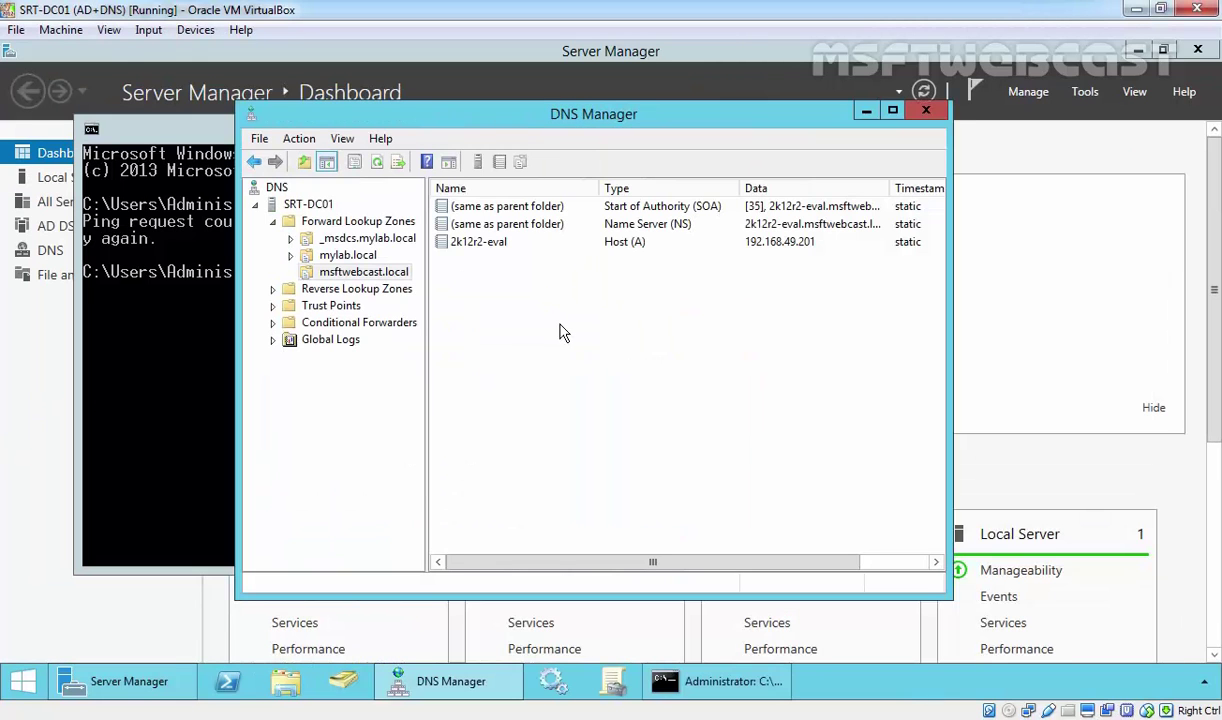
Inspect the master zone's SOA, NS and 2k12r2-eval host records.
left_click(522, 207)
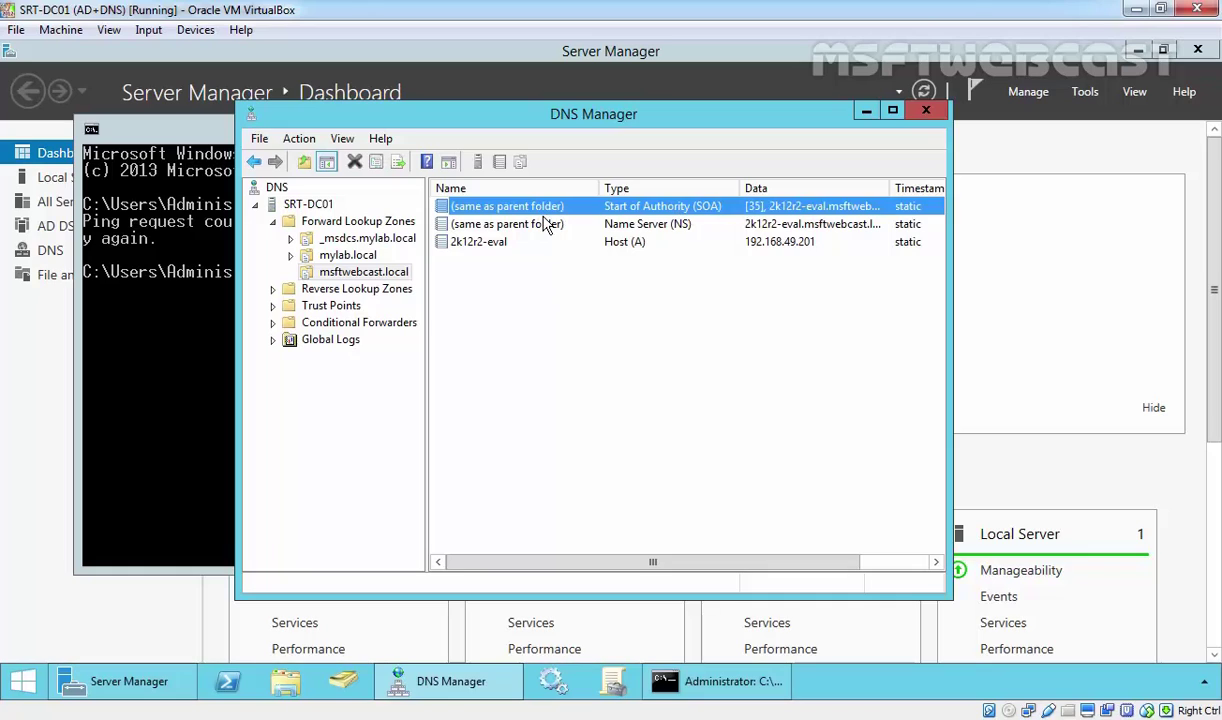
left_click(517, 224)
left_click(482, 242)
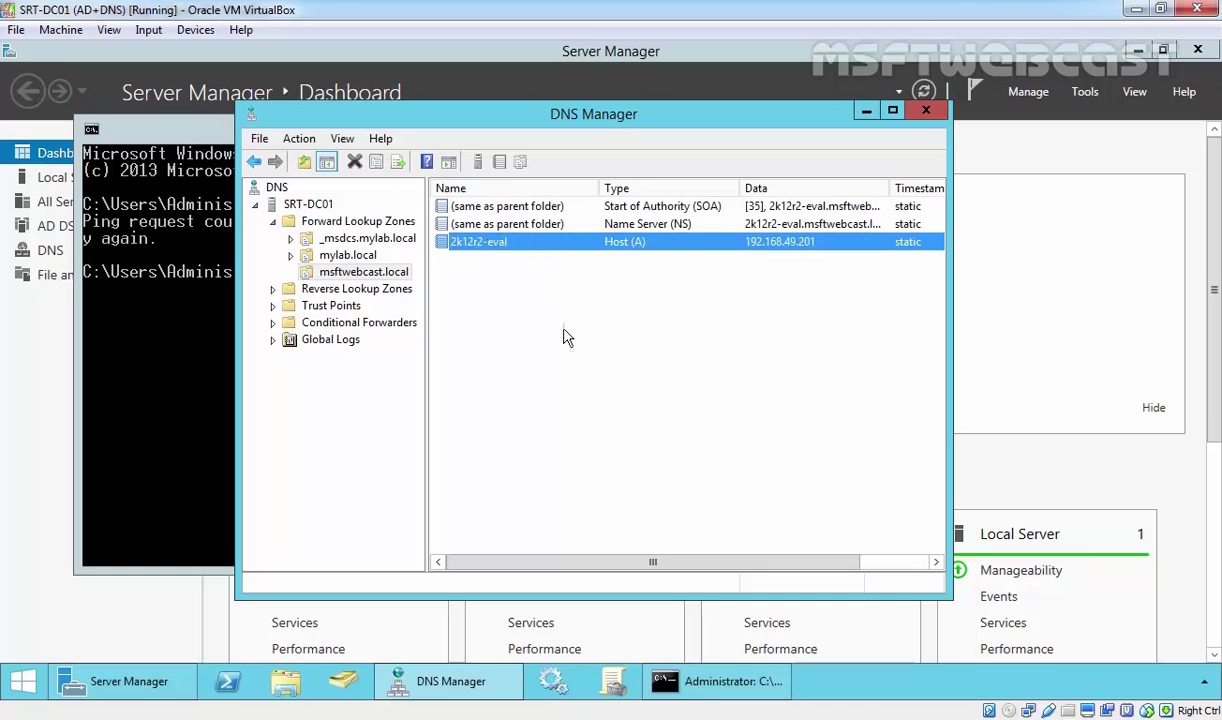
left_click(580, 338)
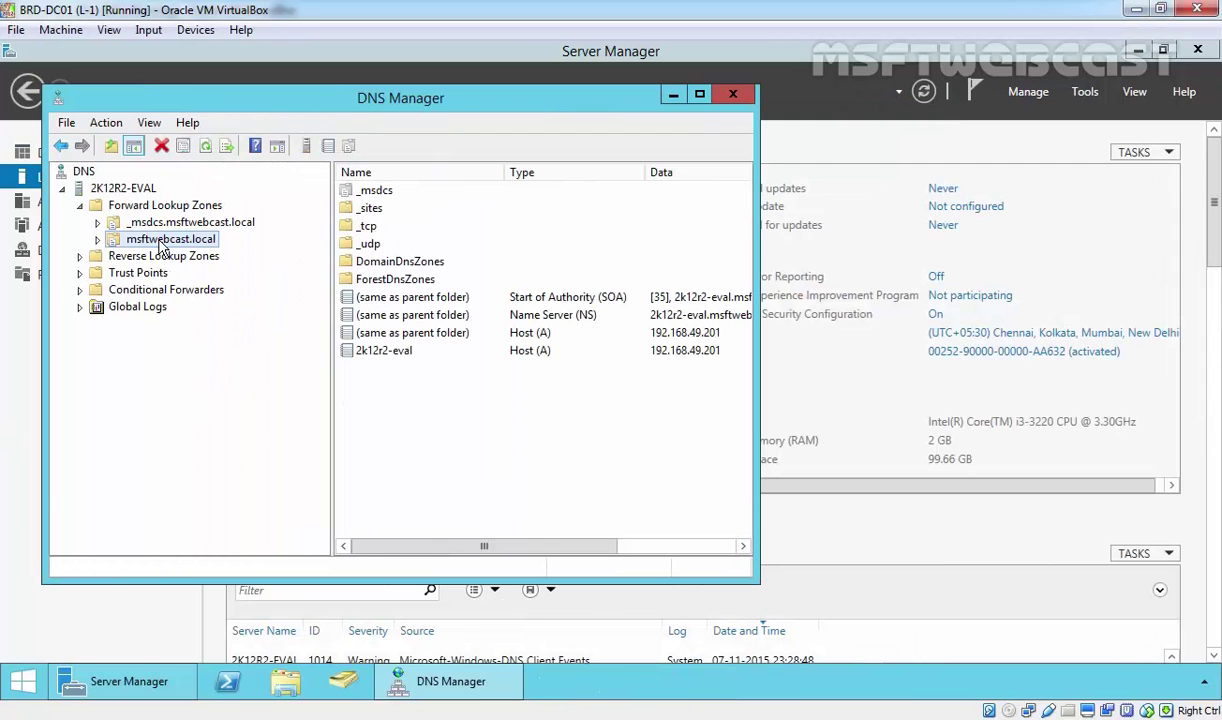
Add name server ns1.msftwebcast.local at 192.168.49.202 to the master zone.
right_click(160, 246)
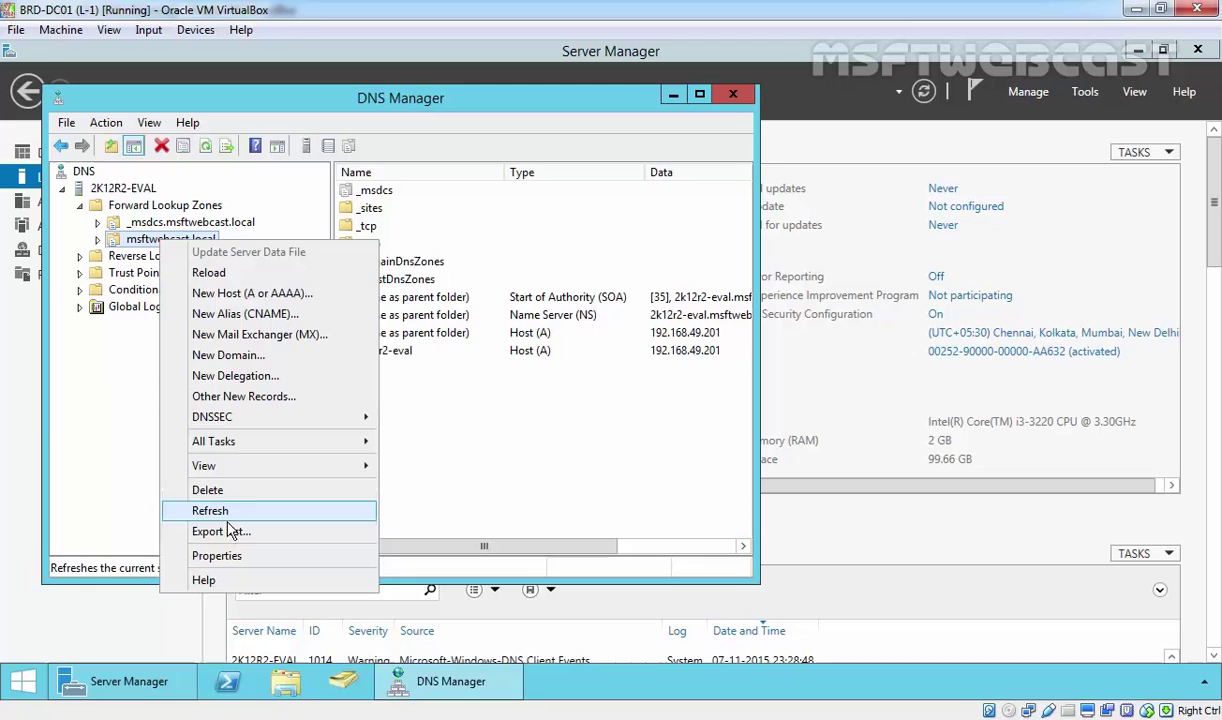
left_click(232, 553)
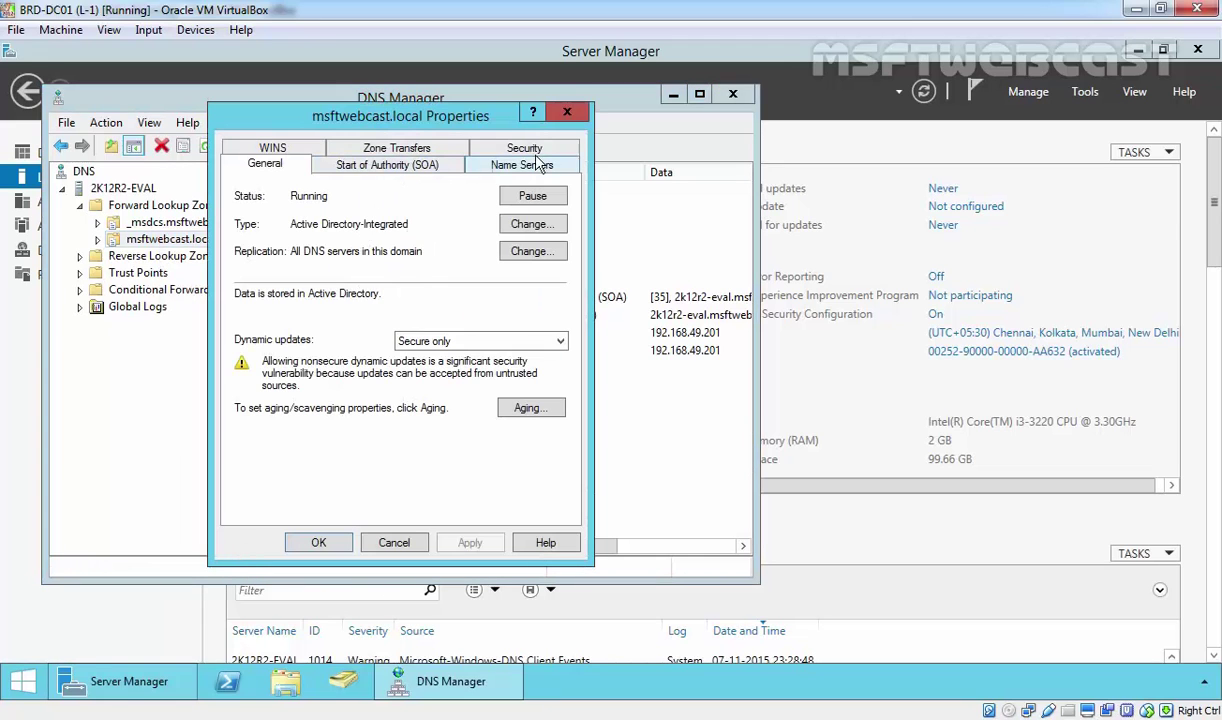
left_click(517, 163)
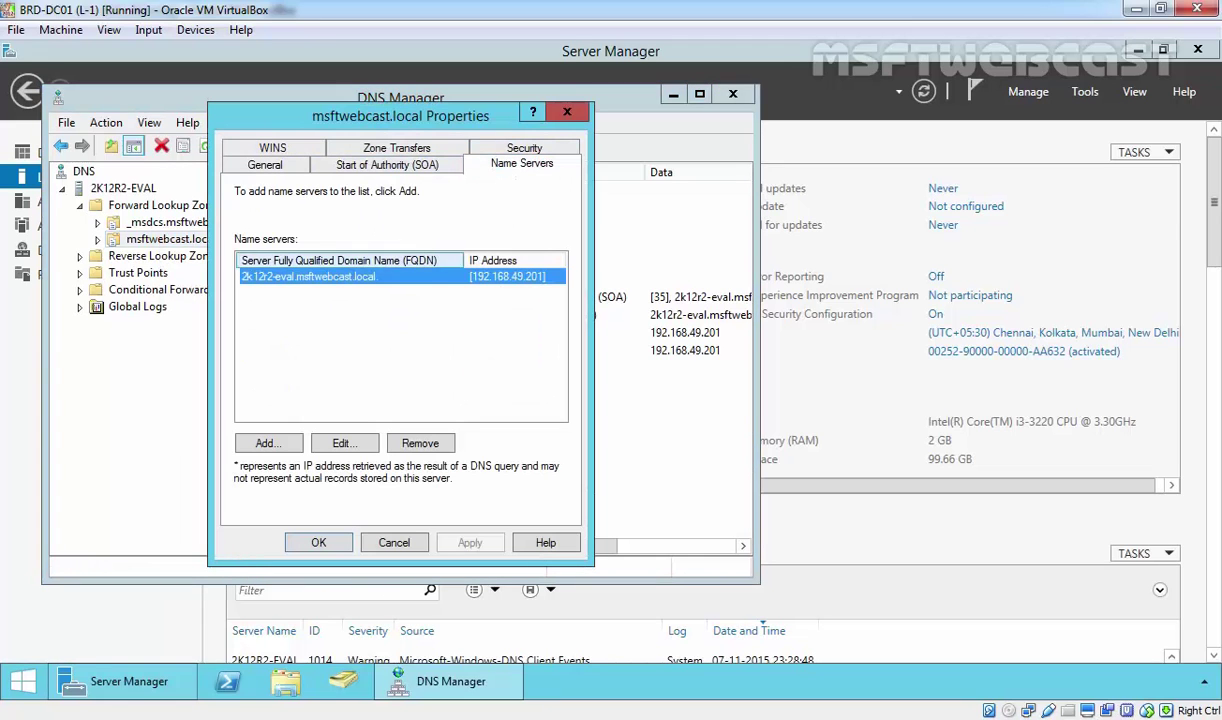
left_click(266, 444)
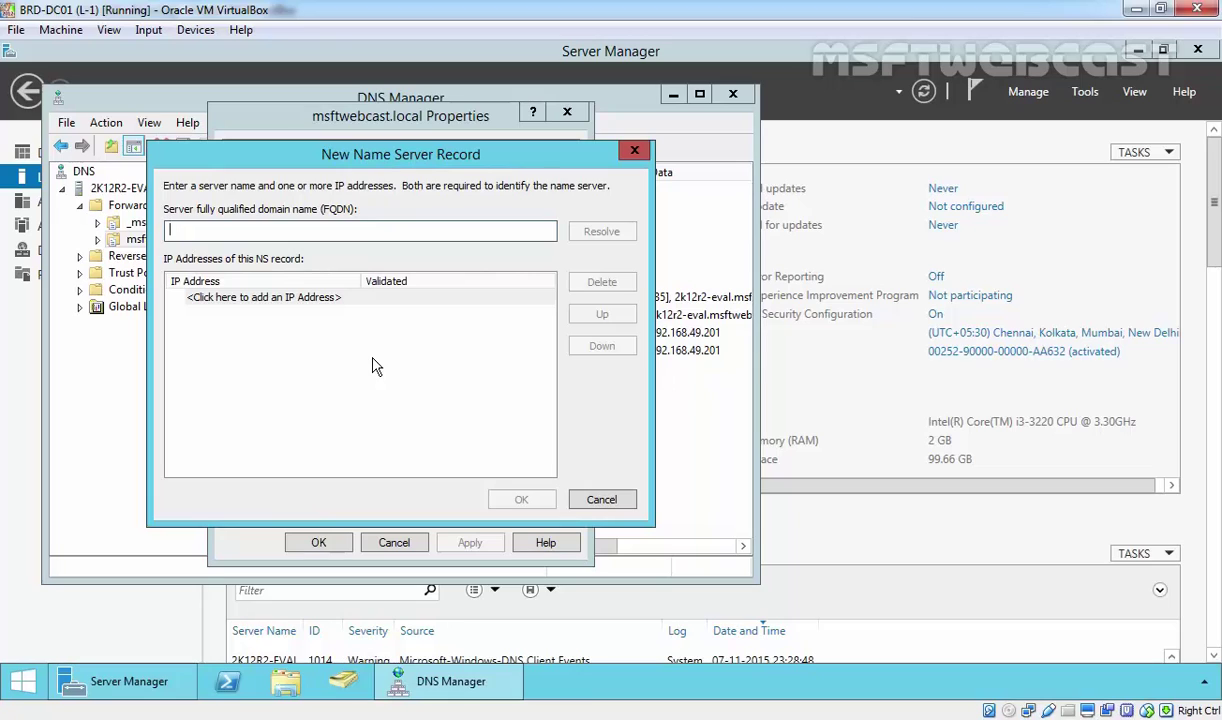
type("ns1.msftwebcast.local")
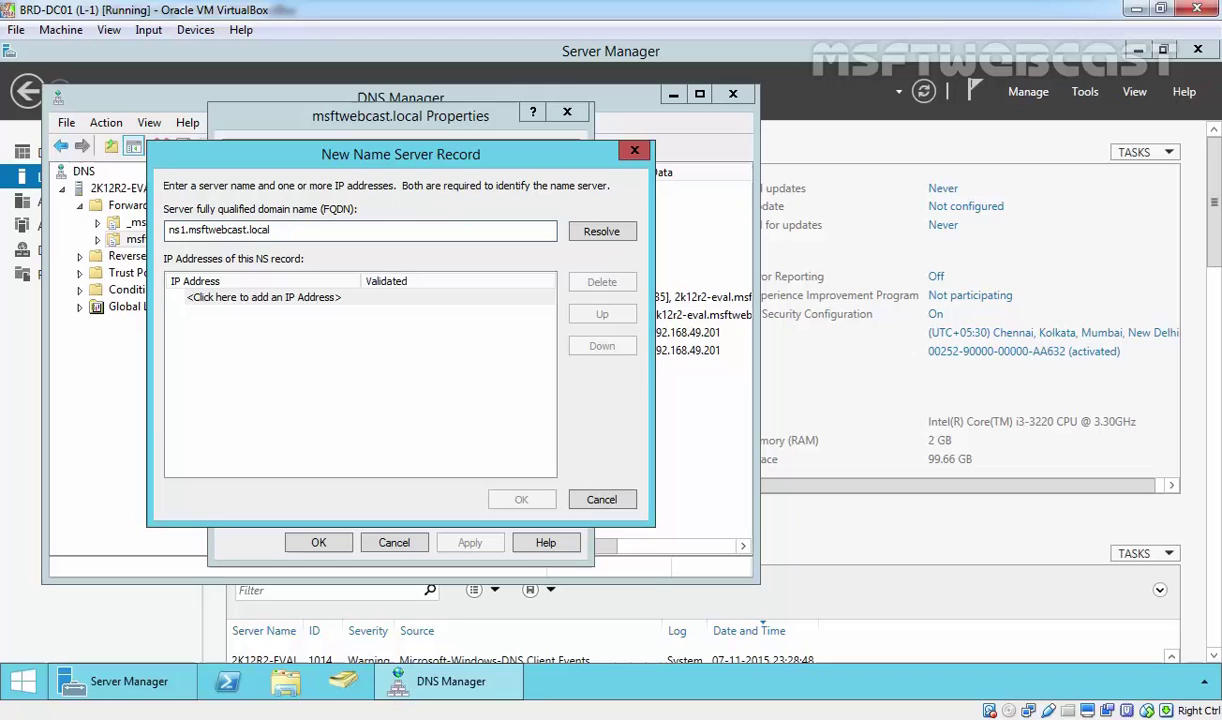
left_click(333, 299)
type("192.1")
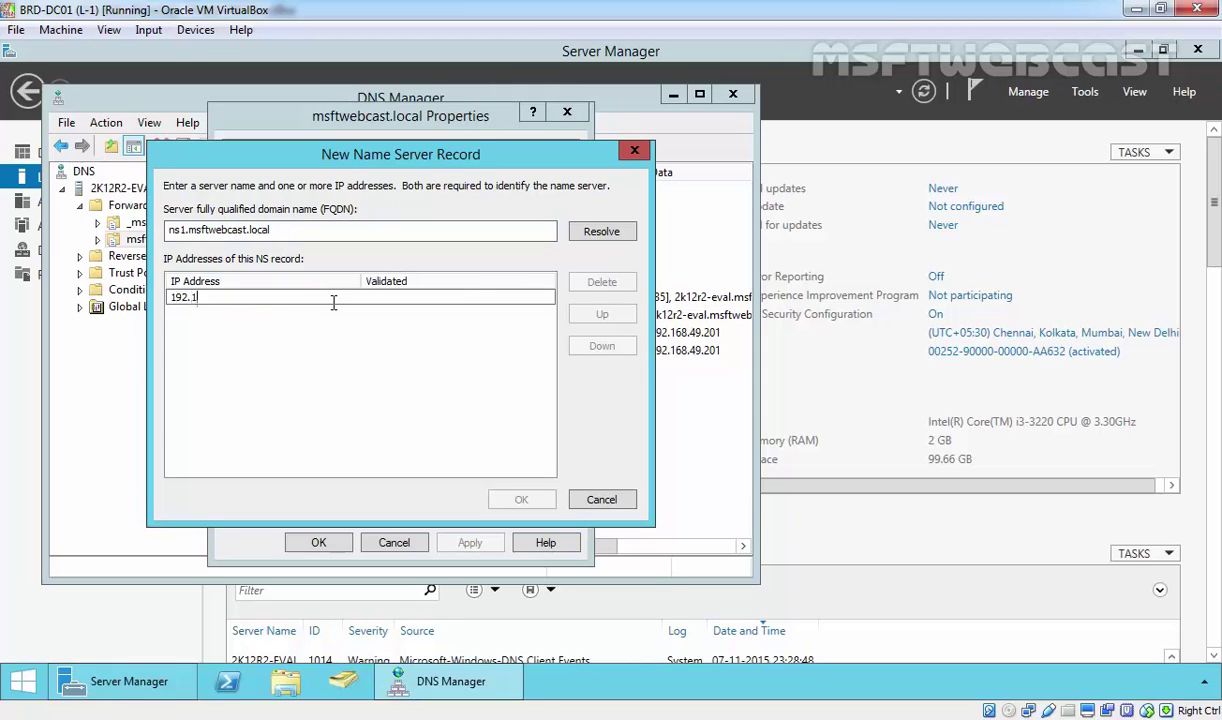
type("68.49.202")
key("Return")
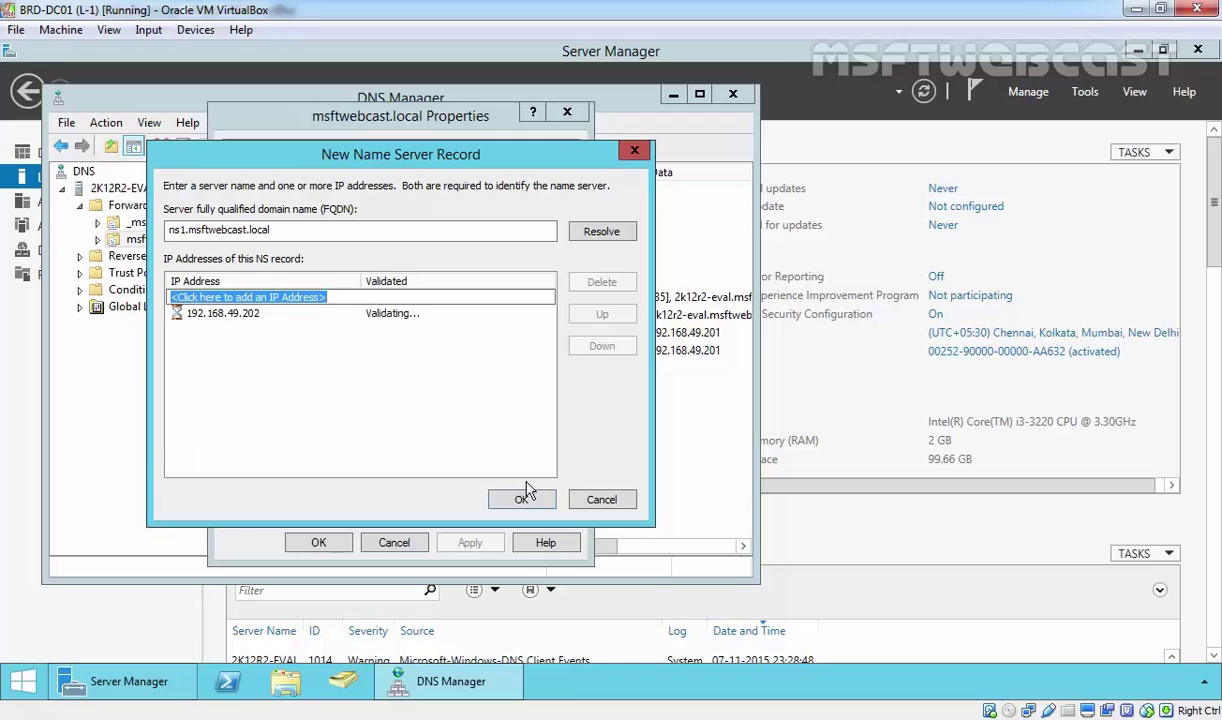
left_click(520, 498)
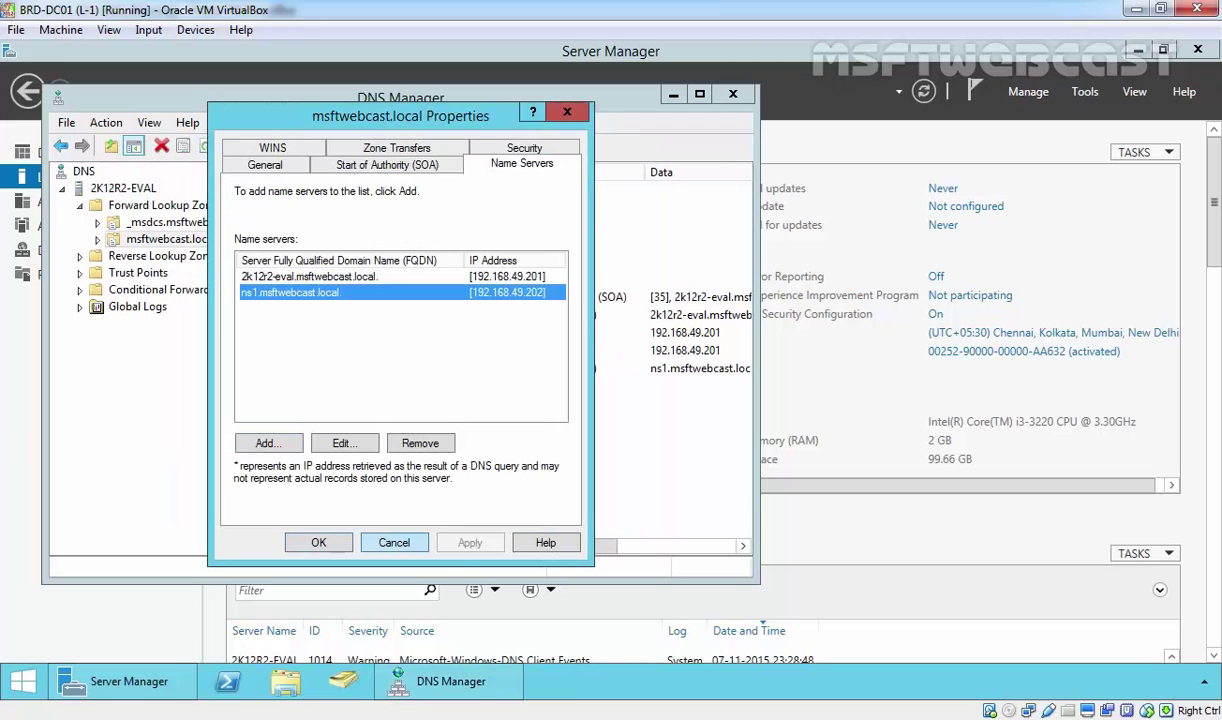
left_click(318, 543)
Refresh the master zone and select its new name server and host records.
right_click(413, 460)
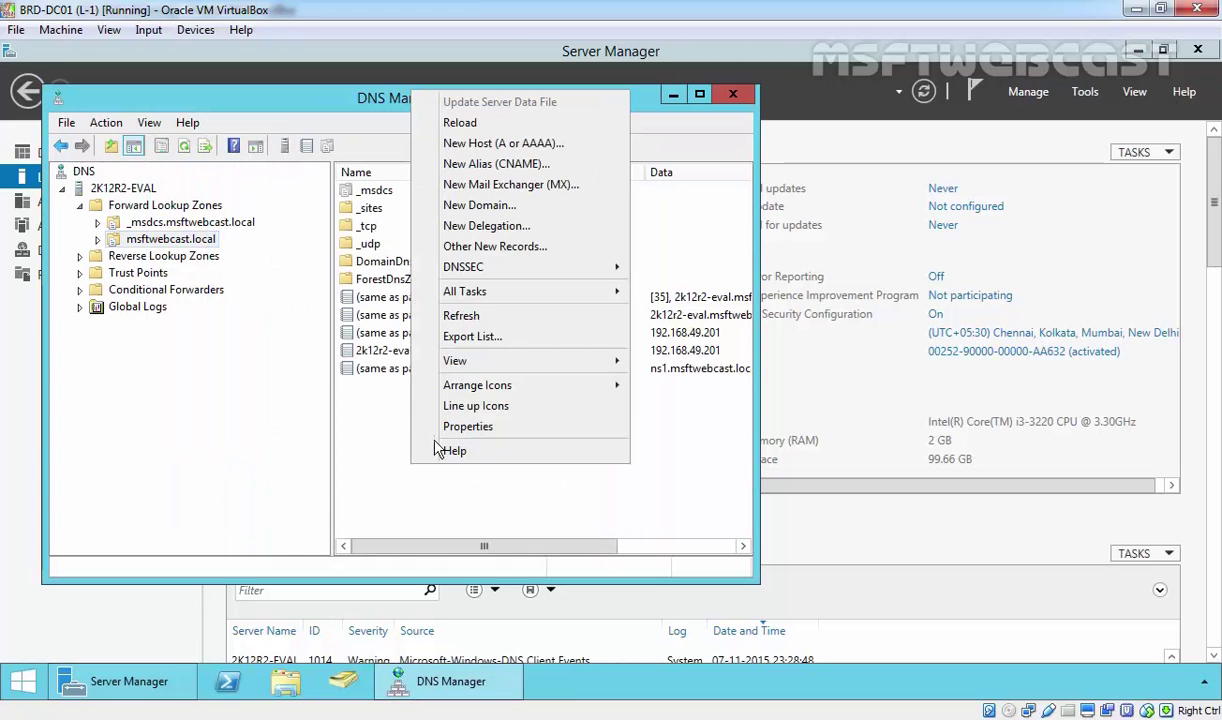
left_click(460, 318)
left_click(655, 298)
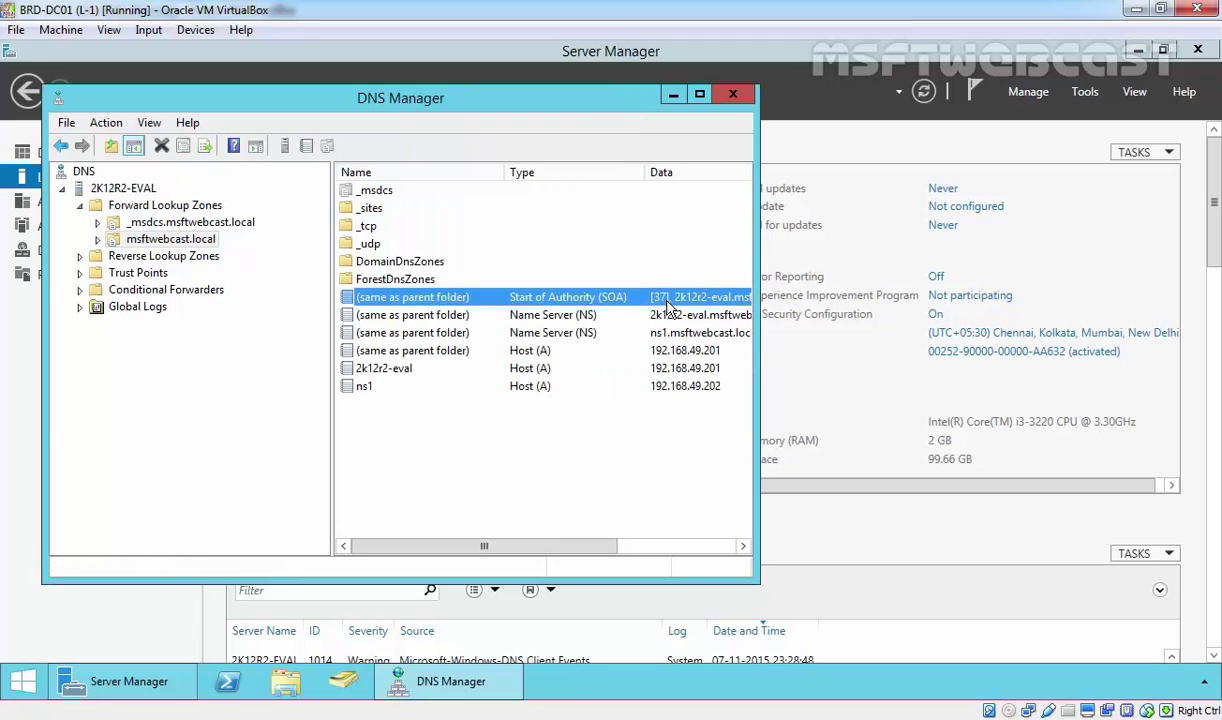
left_click_drag(580, 432, 438, 304)
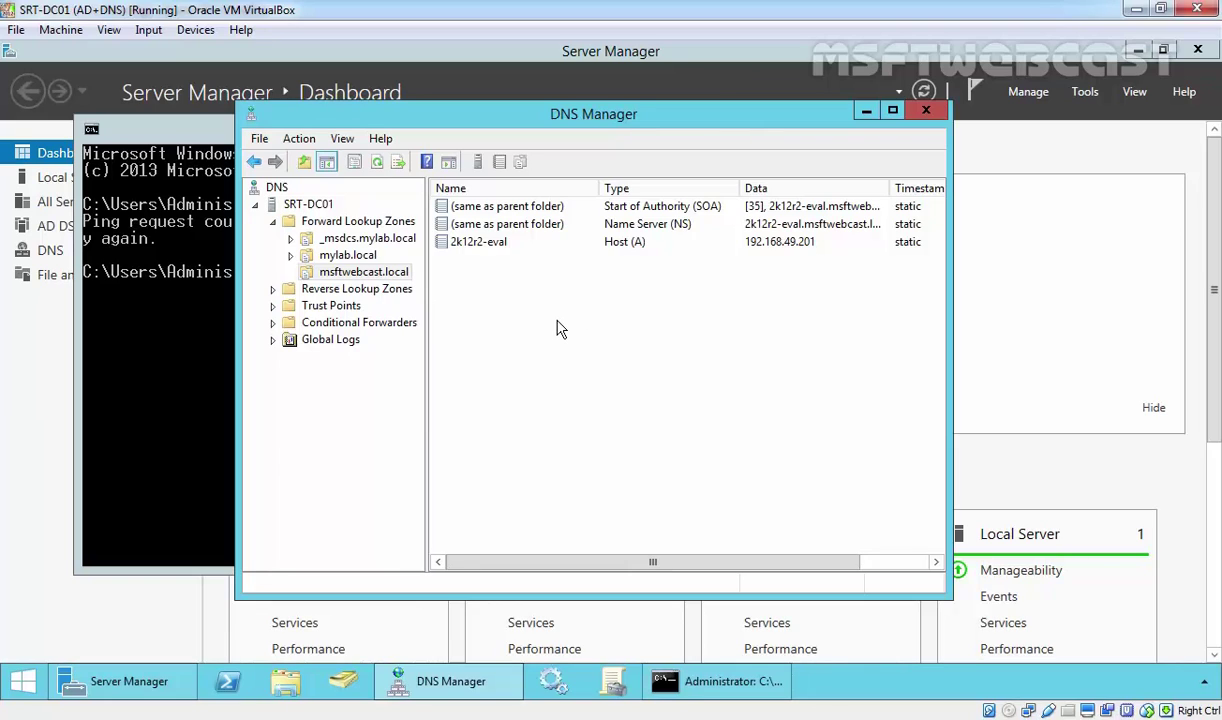
Transfer msftwebcast.local from master into SRT-DC01's stub zone and refresh the records.
right_click(489, 292)
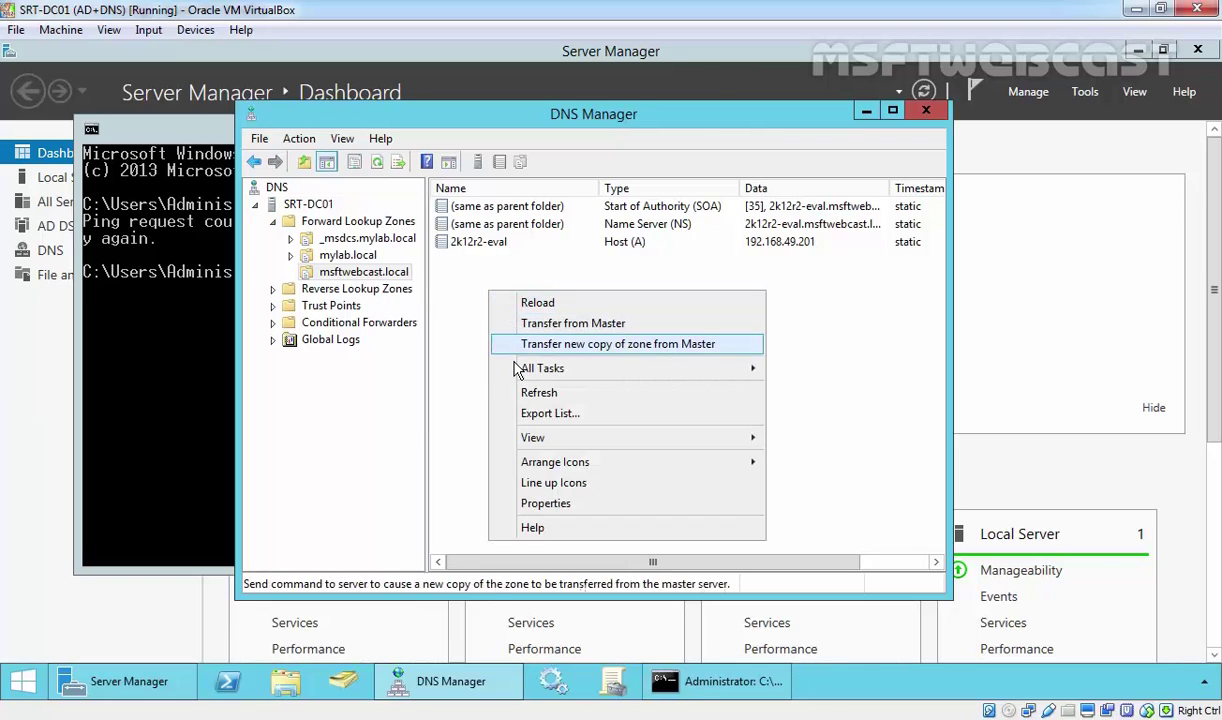
left_click(532, 393)
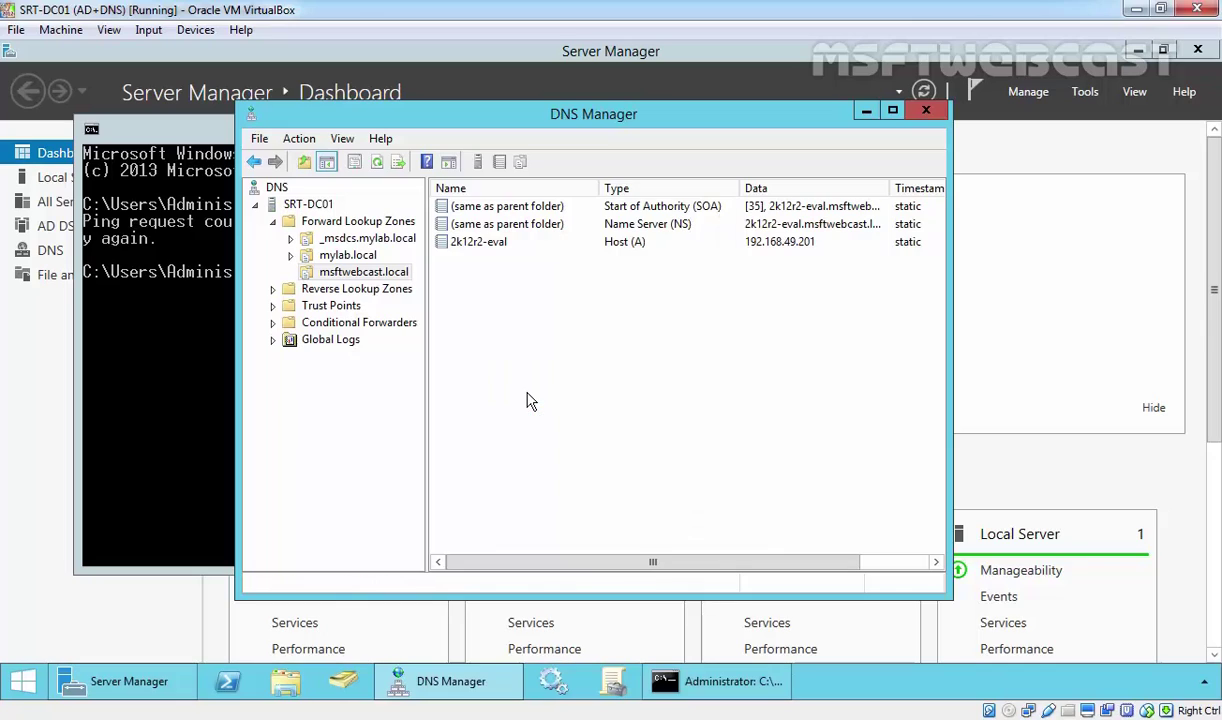
left_click(382, 273)
right_click(382, 278)
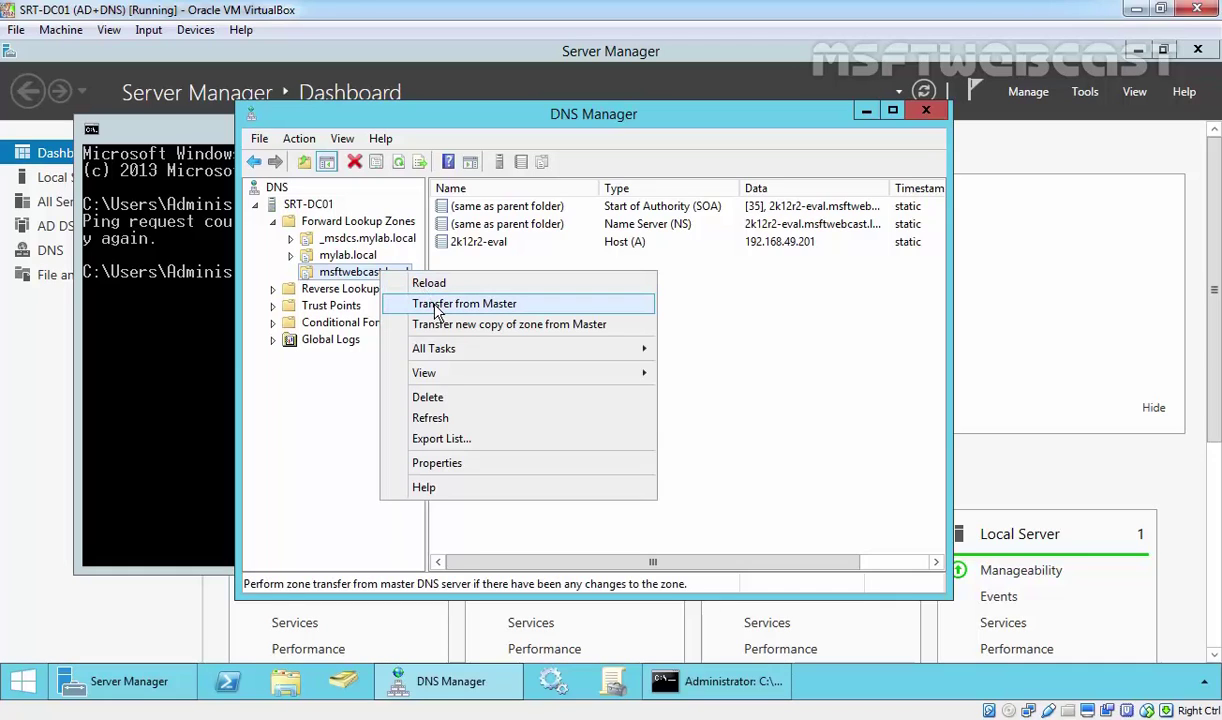
left_click(437, 304)
left_click(398, 162)
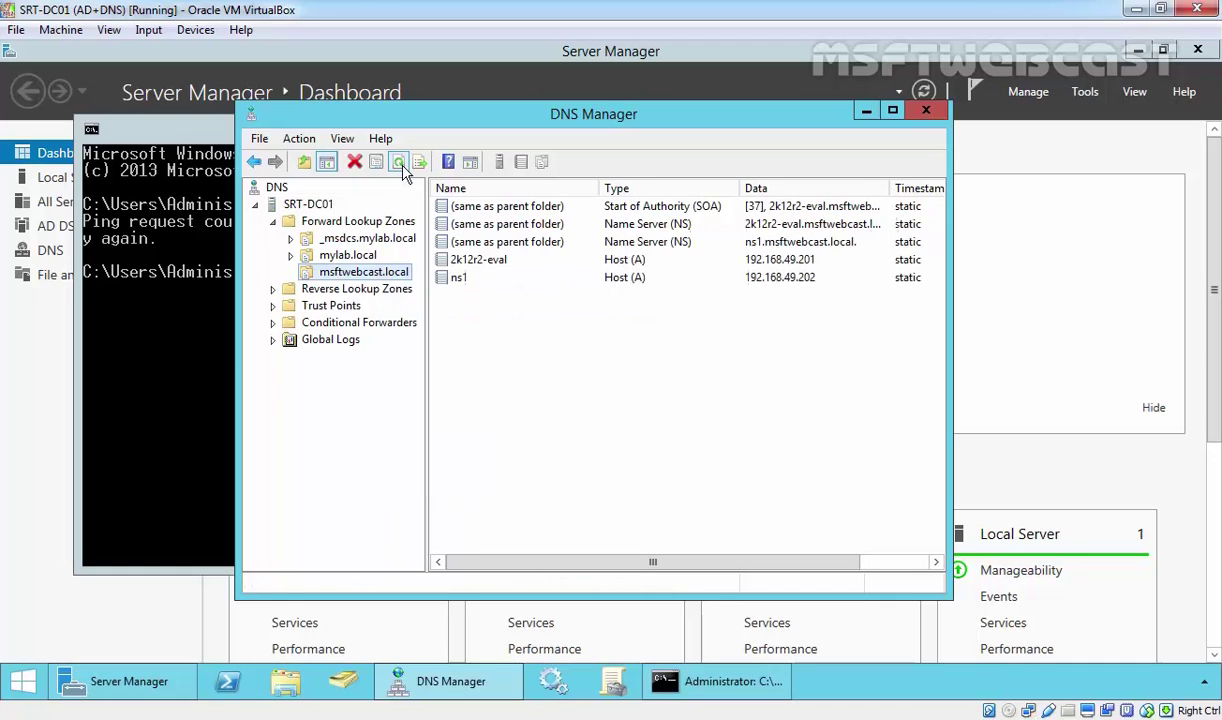
Inspect the transferred NS records, including ns1 at 192.168.49.202.
left_click_drag(692, 370, 532, 190)
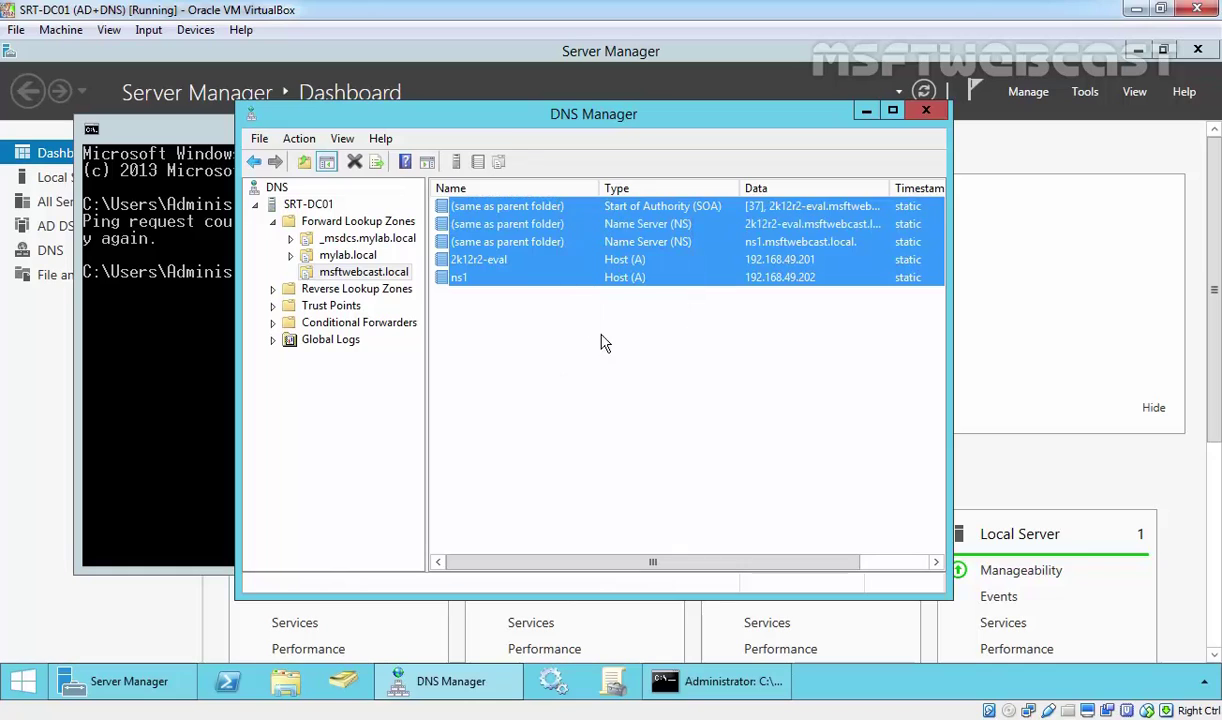
left_click(622, 320)
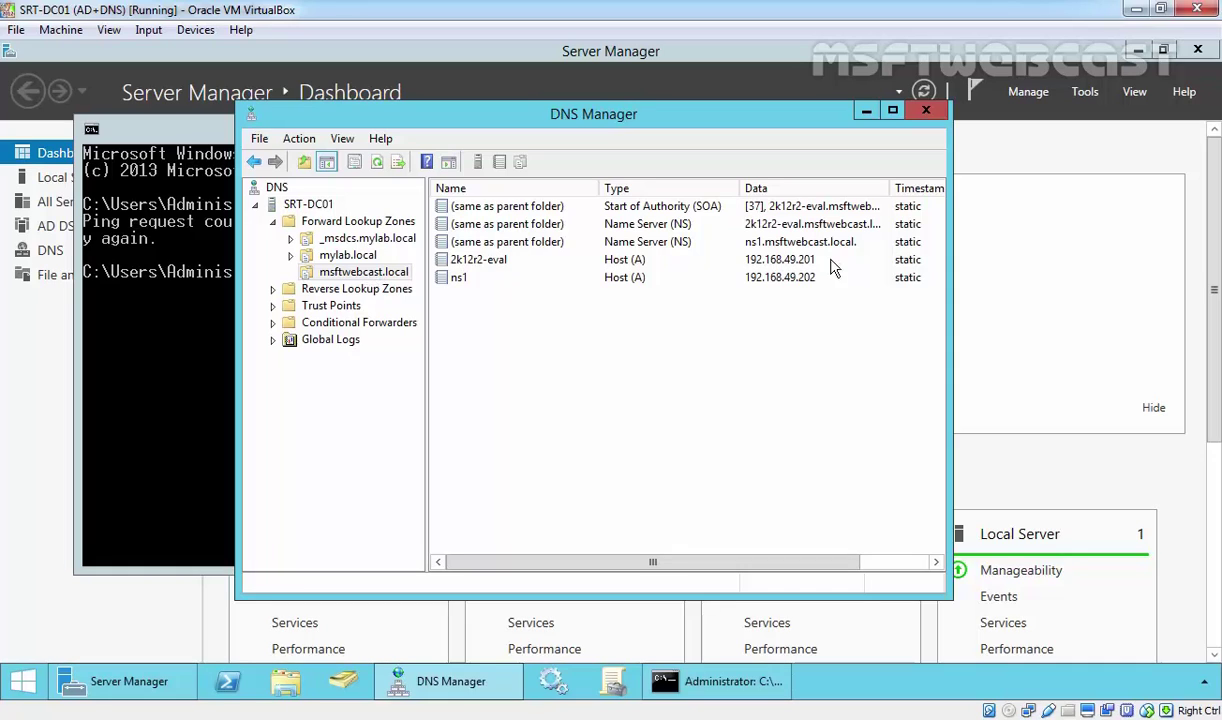
left_click(660, 225)
left_click(680, 242)
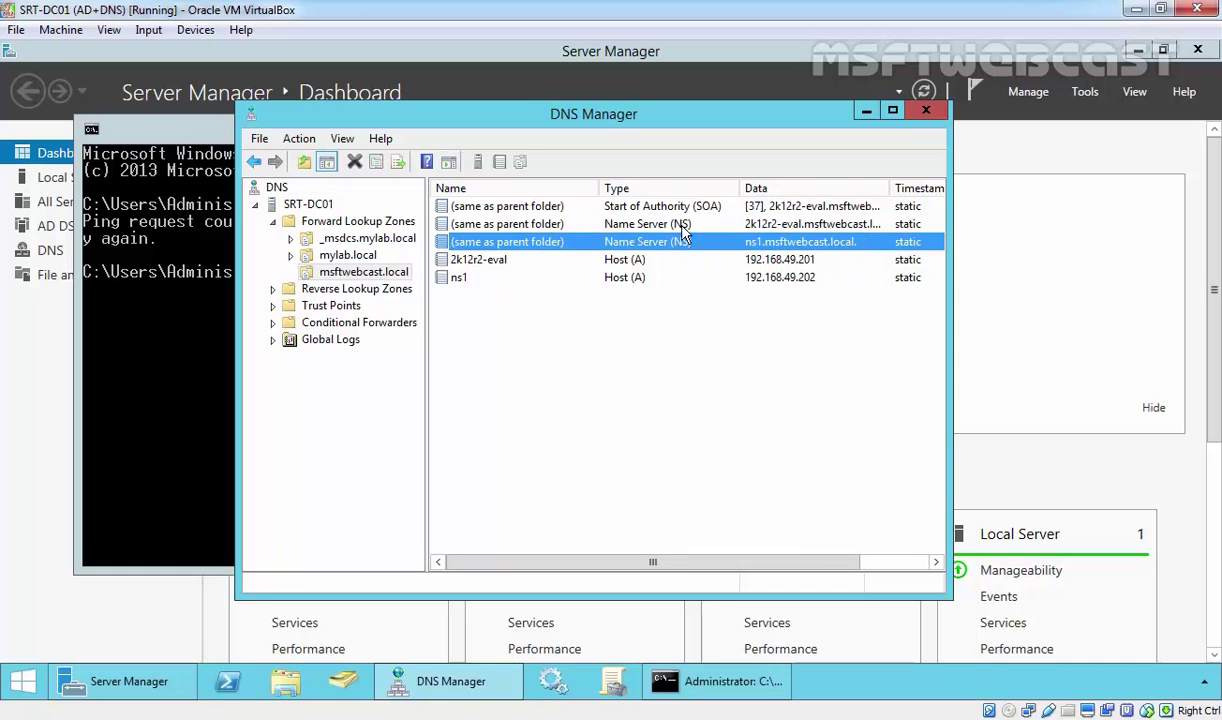
left_click(655, 224)
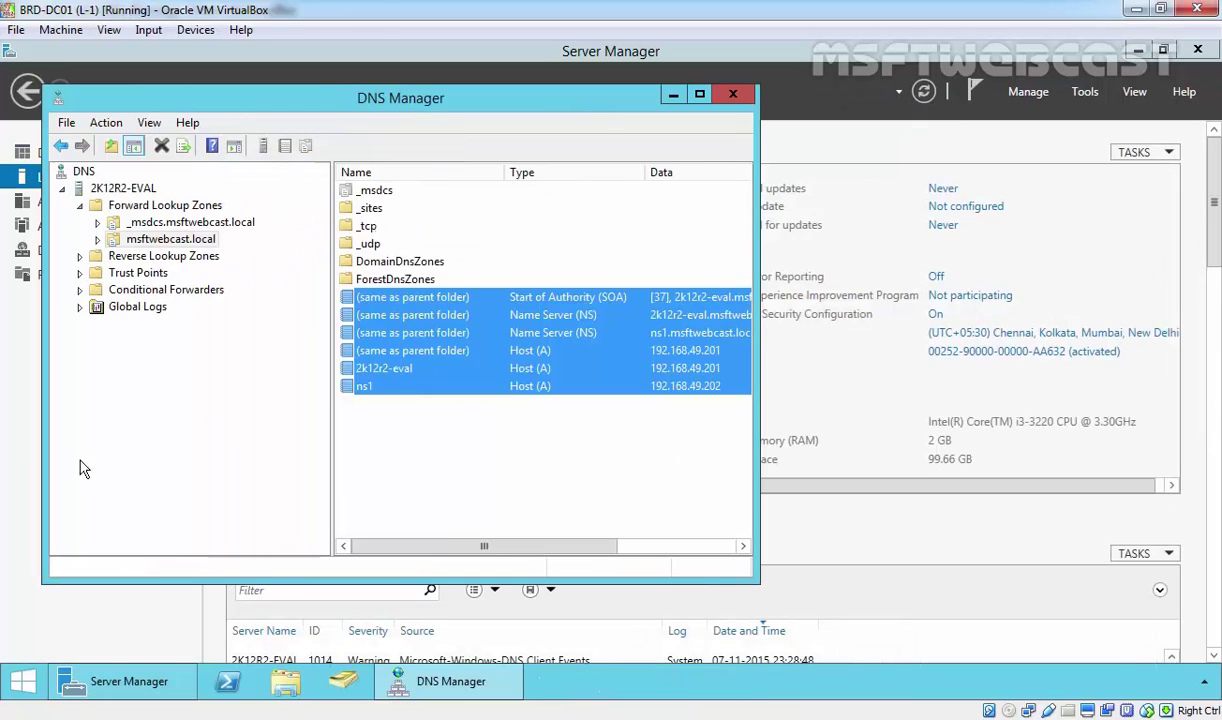
Create a www CNAME pointing to 2k12r2-eval.msftwebcast.local and refresh the zone.
left_click(416, 434)
right_click(430, 422)
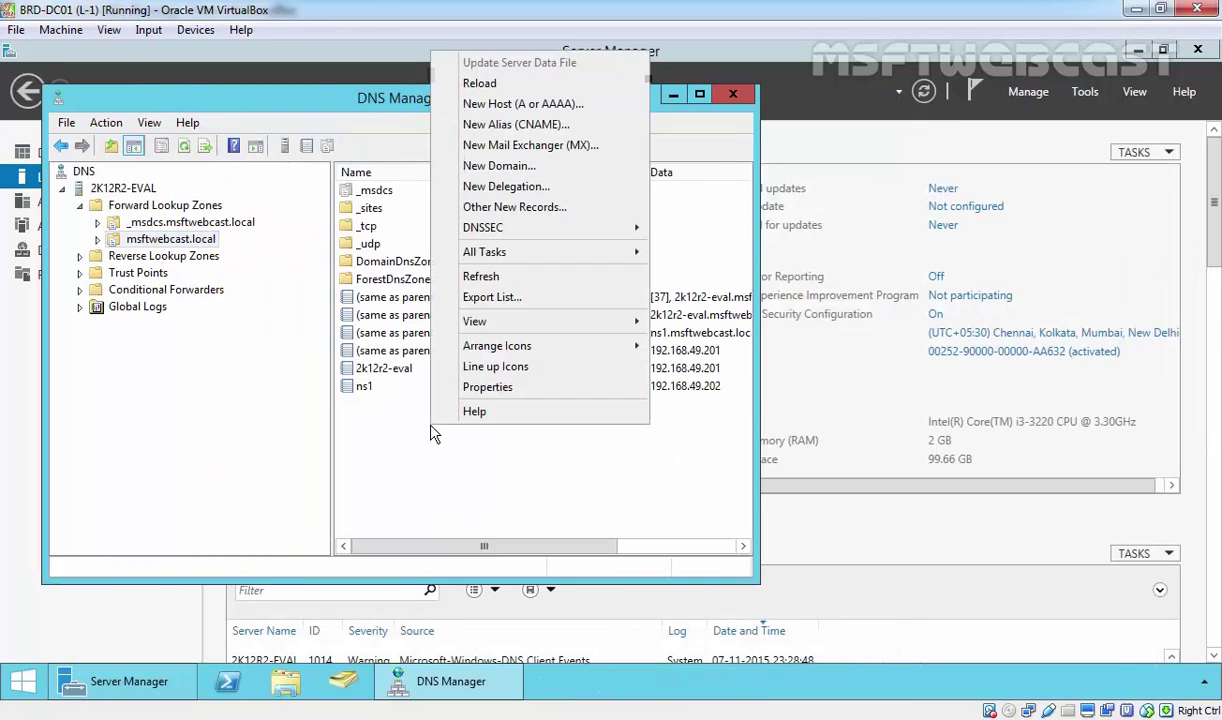
left_click(492, 126)
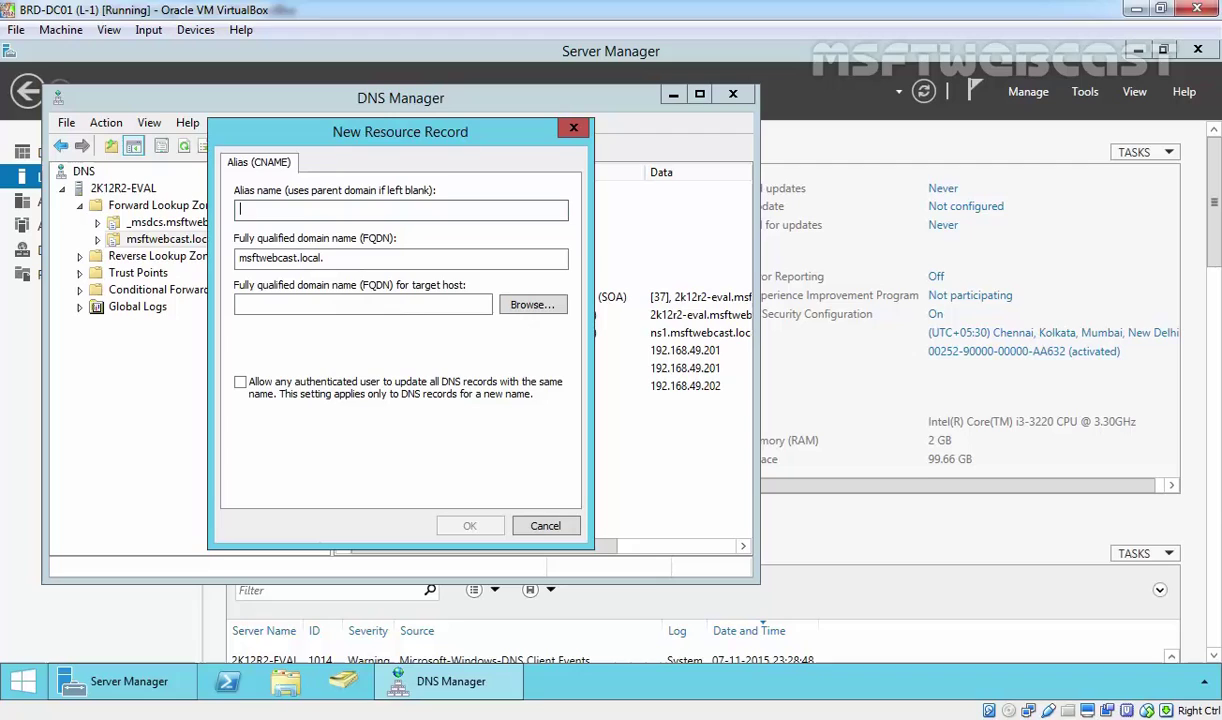
type("www")
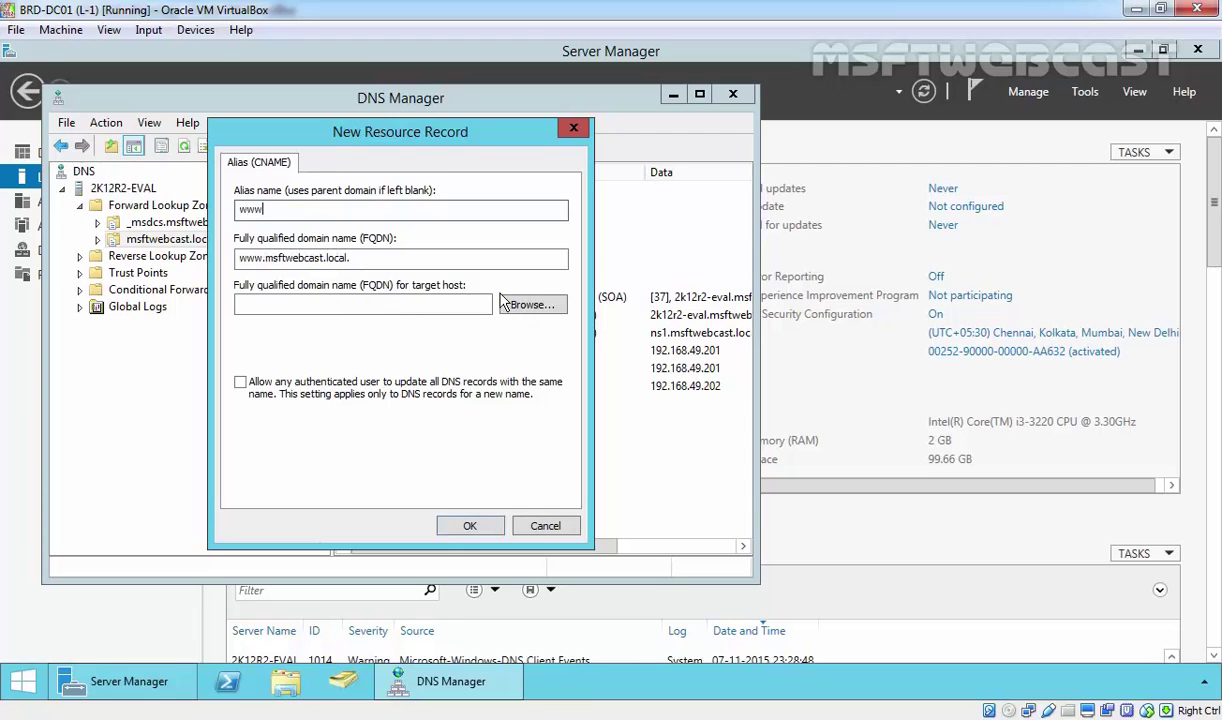
left_click(532, 304)
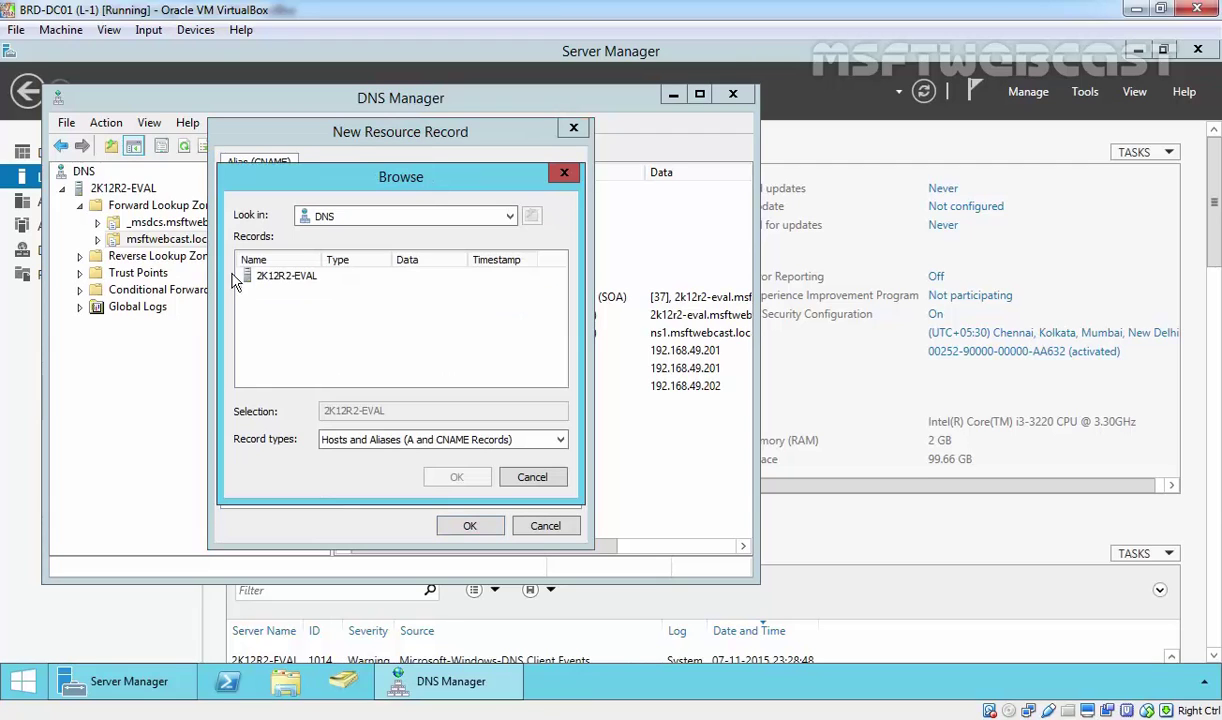
double_click(284, 277)
double_click(284, 280)
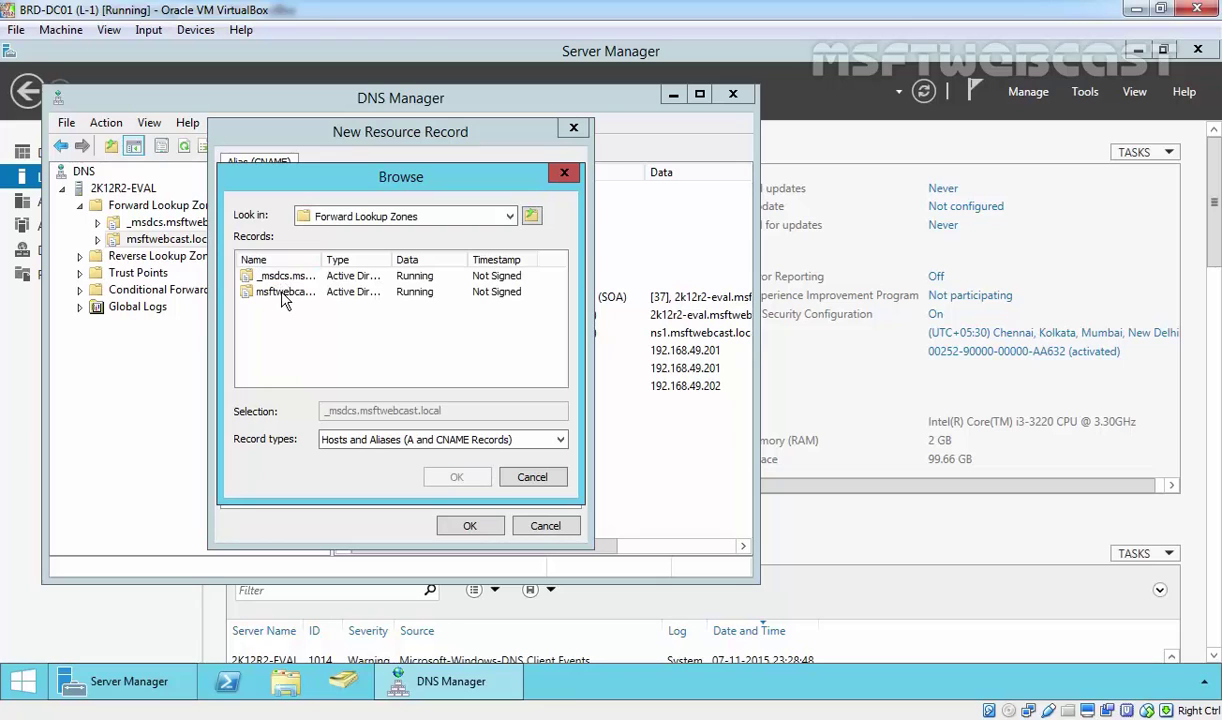
double_click(272, 291)
scroll(297, 395, "down", 1)
double_click(283, 355)
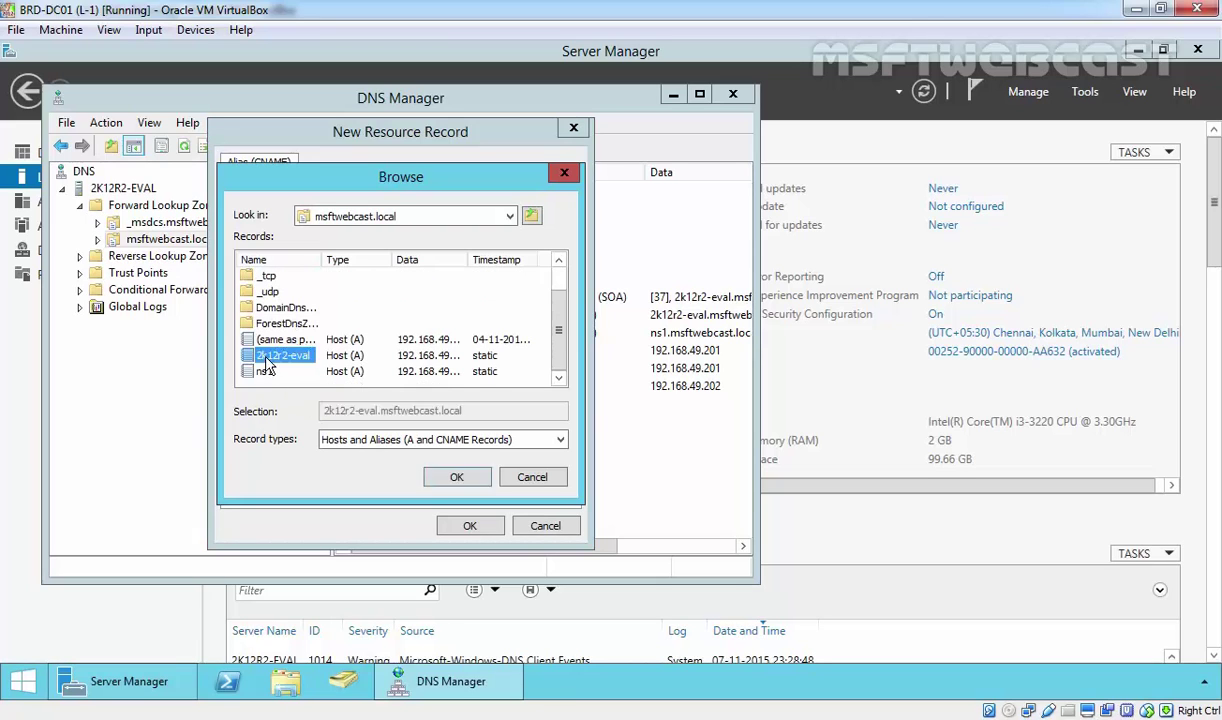
left_click(469, 525)
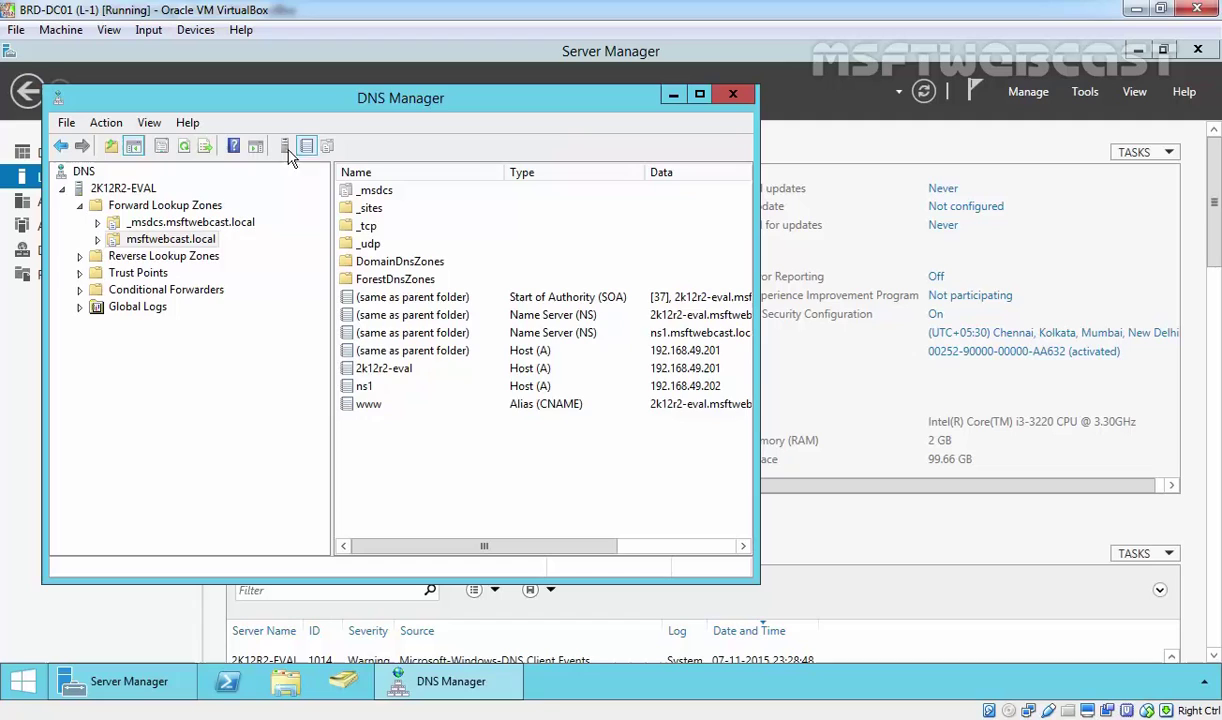
left_click(184, 148)
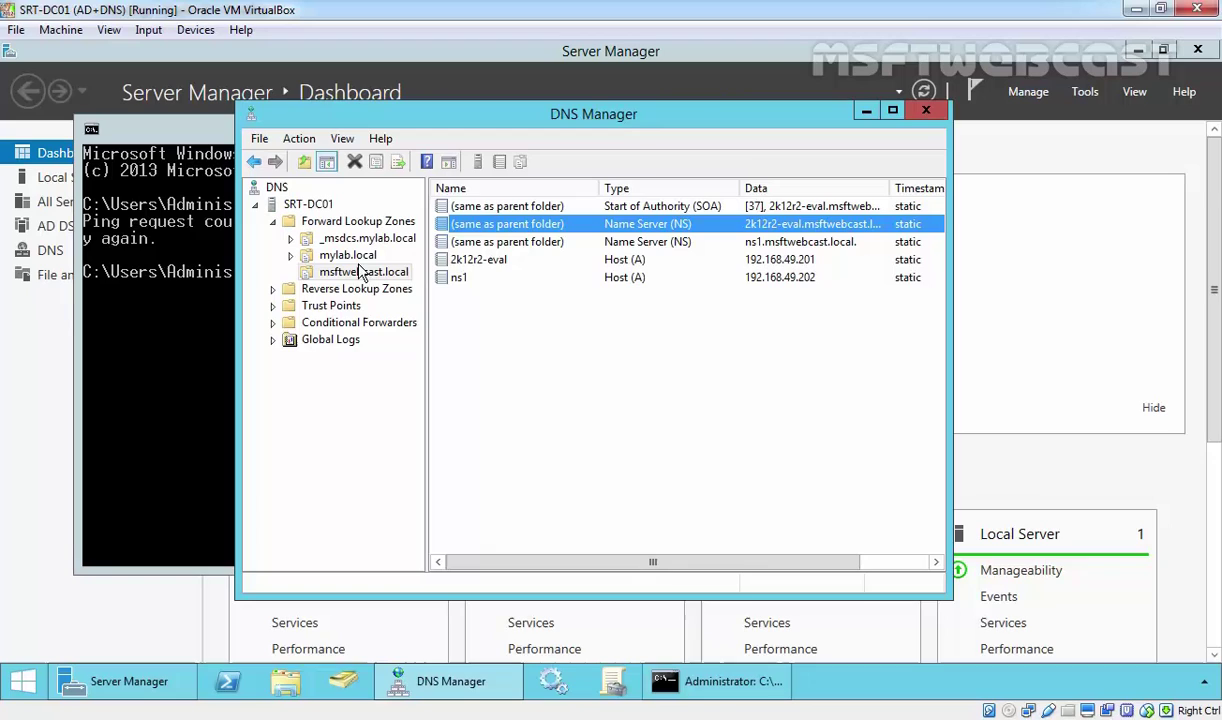
Transfer msftwebcast.local from master again on SRT-DC01 and refresh, showing SOA serial 38.
left_click(360, 272)
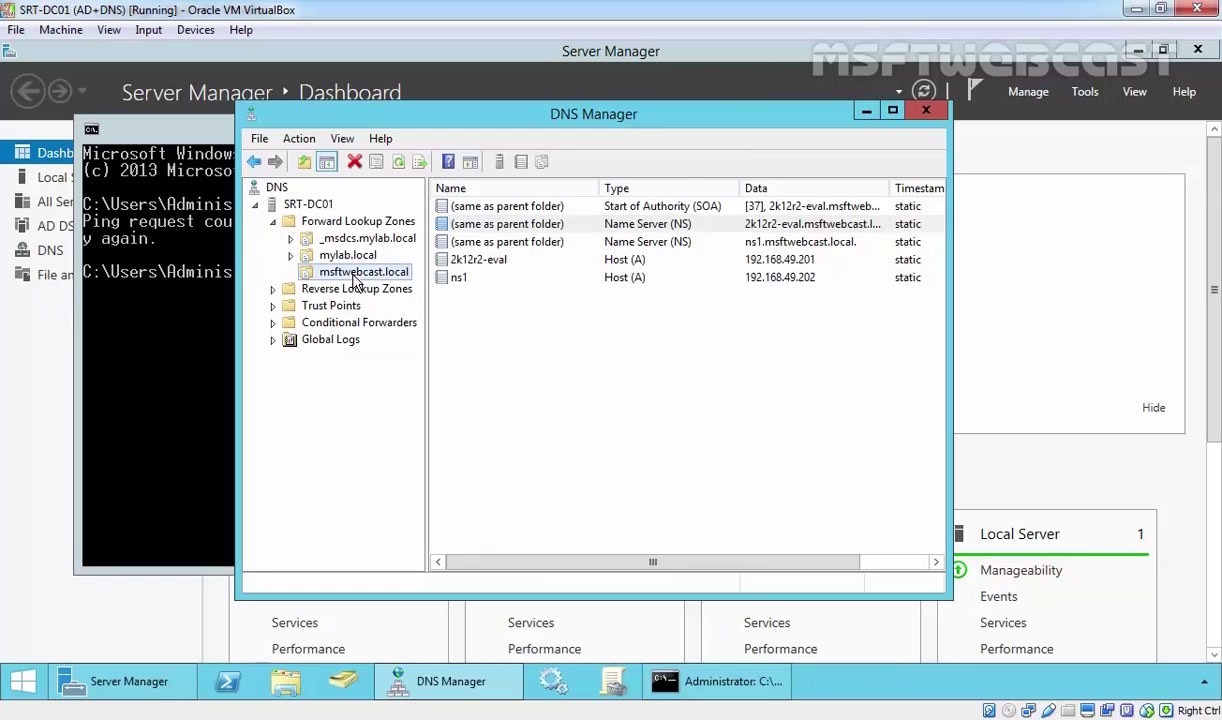
right_click(356, 275)
left_click(420, 307)
left_click(400, 163)
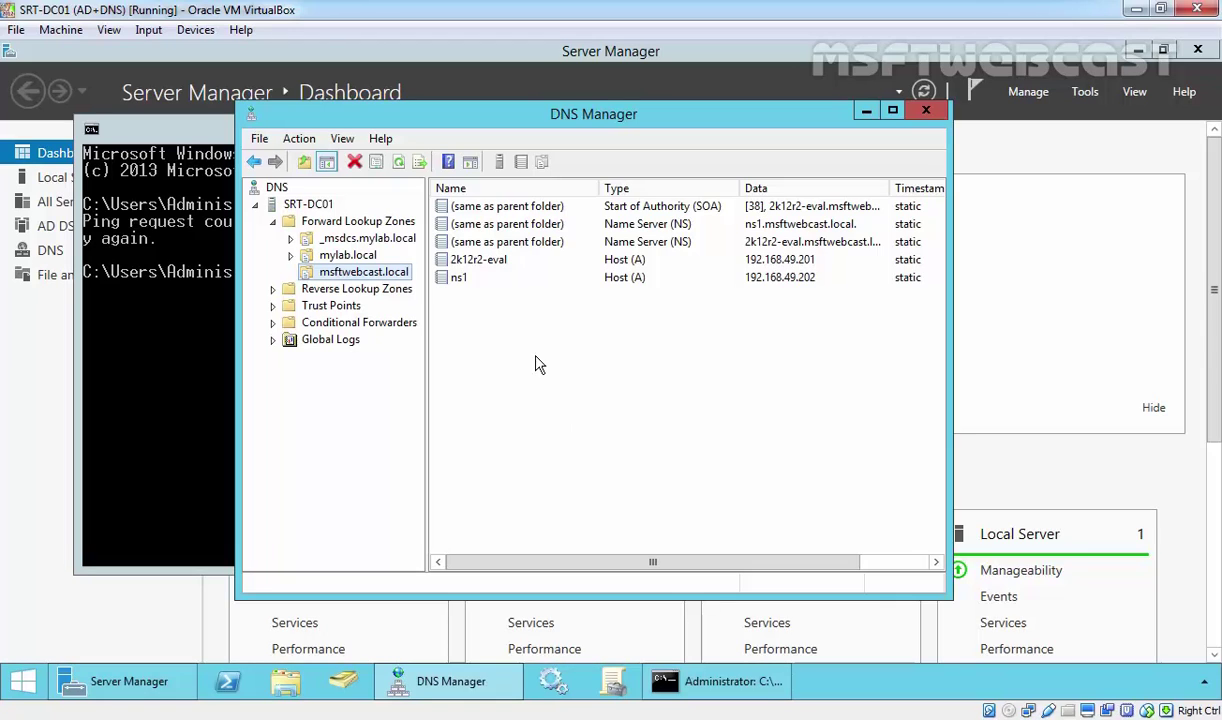
Rerun ping msftwebcast.local, getting four replies from 192.168.49.201.
left_click(139, 378)
key("Up")
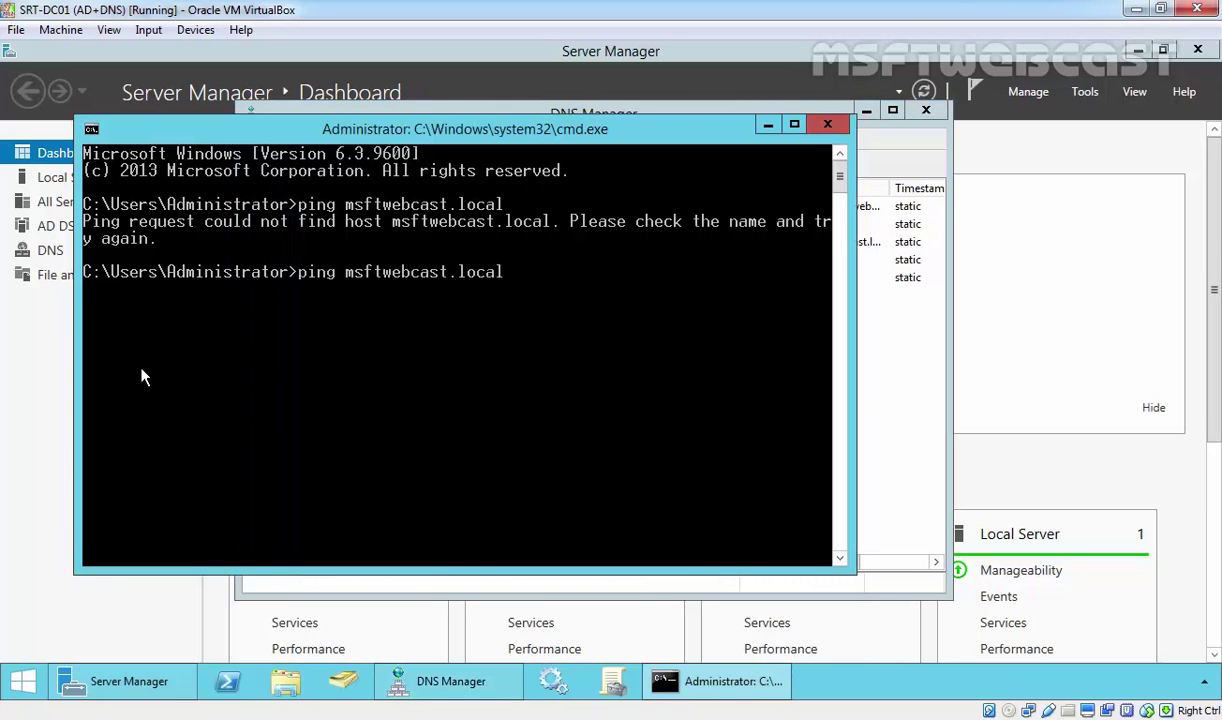
key("Return")
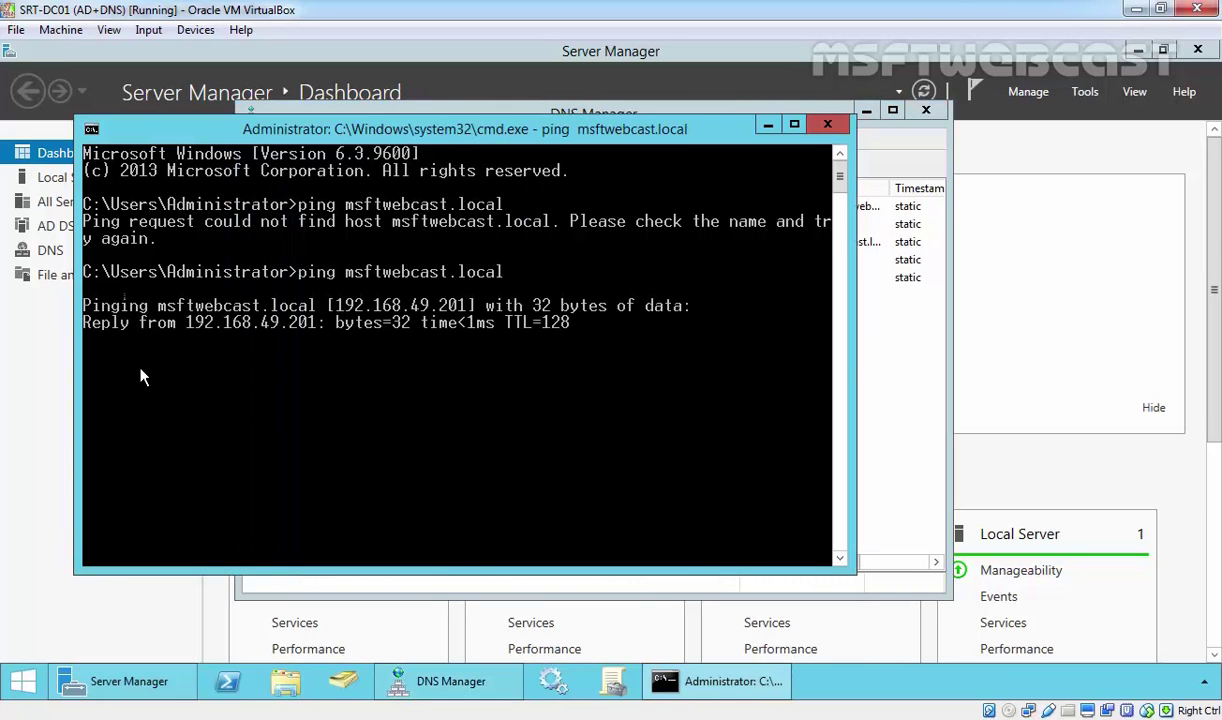